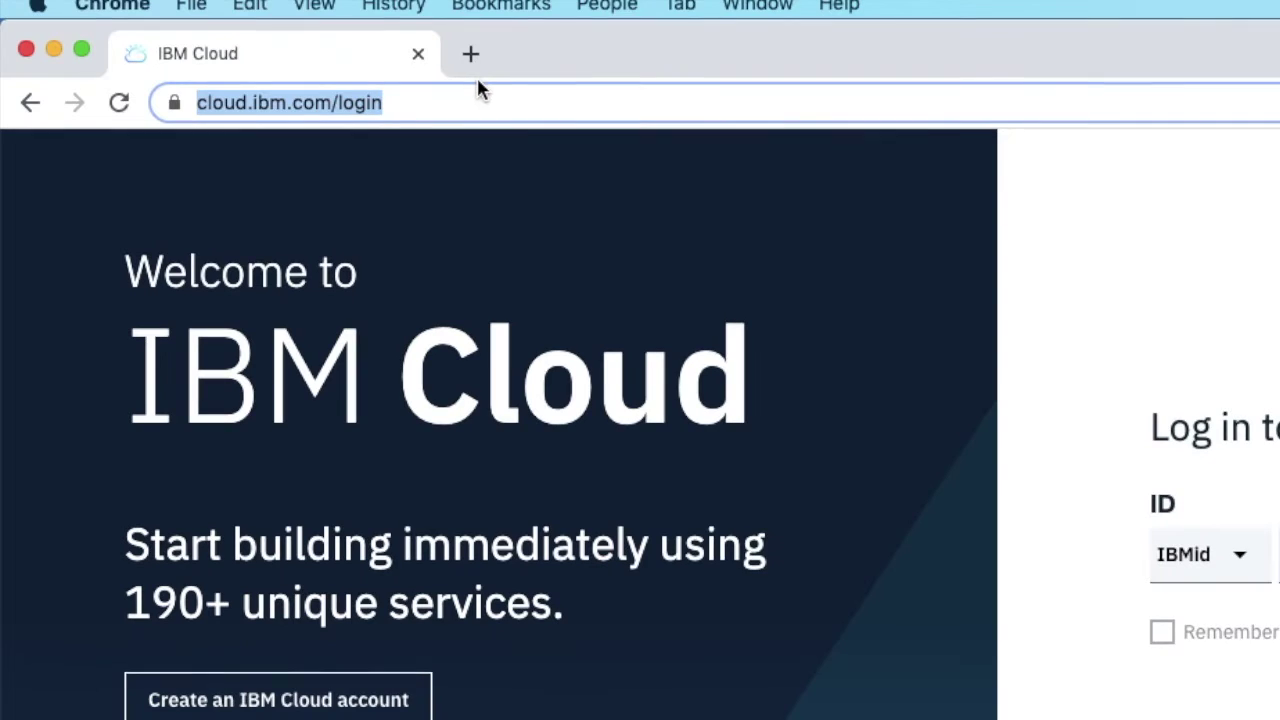
Step: Go to the IBM Cloud login page at cloud.ibm.com/login and log in with the account's IBMid e-mail
click(438, 104)
triple_click(409, 103)
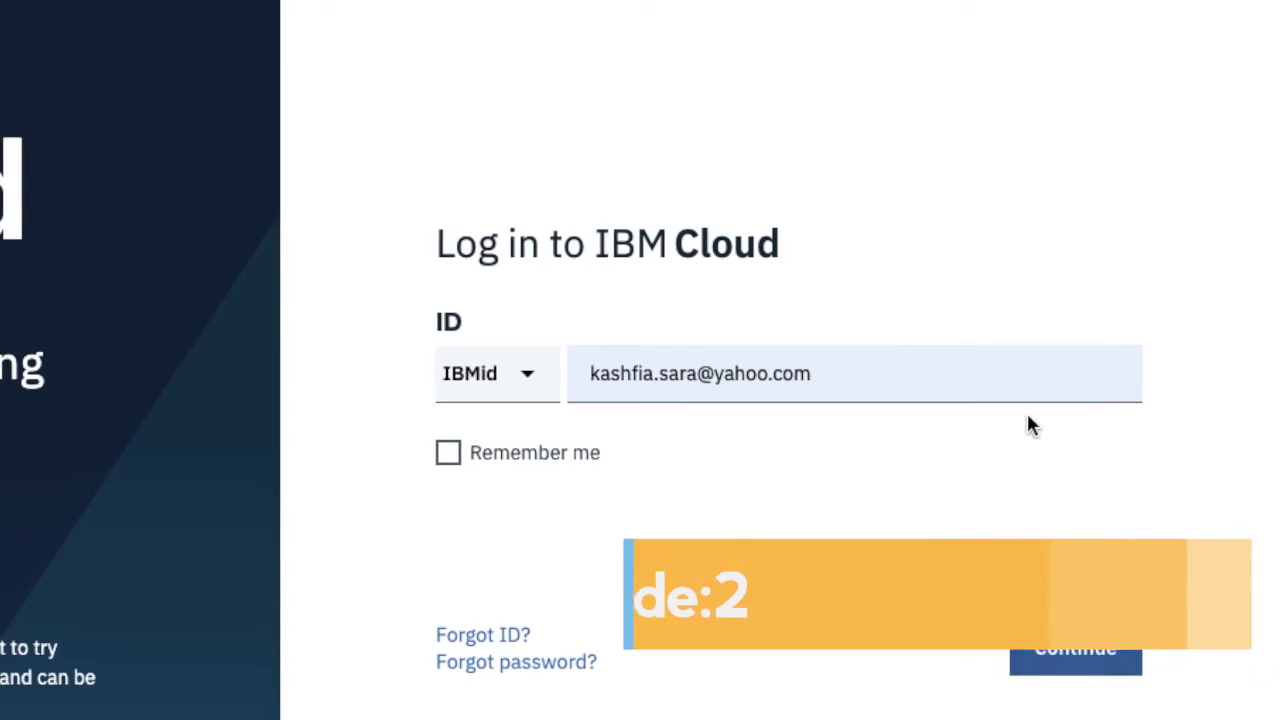
click(1011, 385)
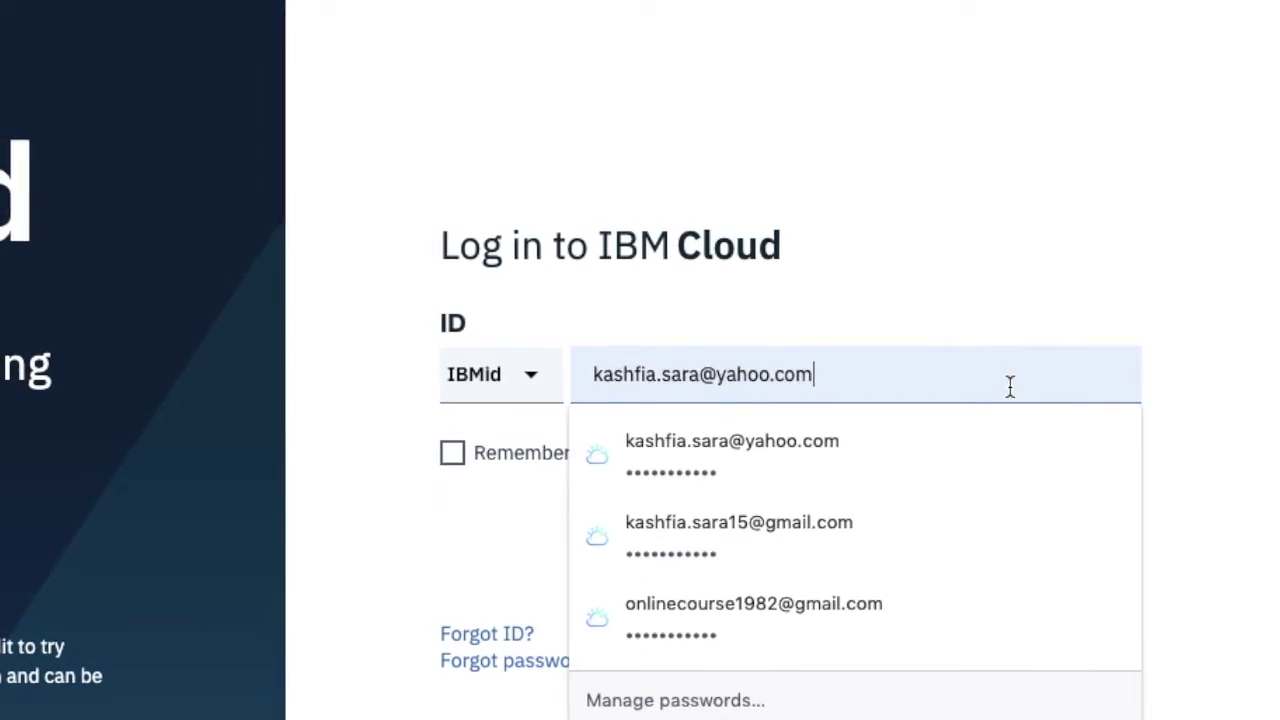
click(1080, 322)
click(1072, 646)
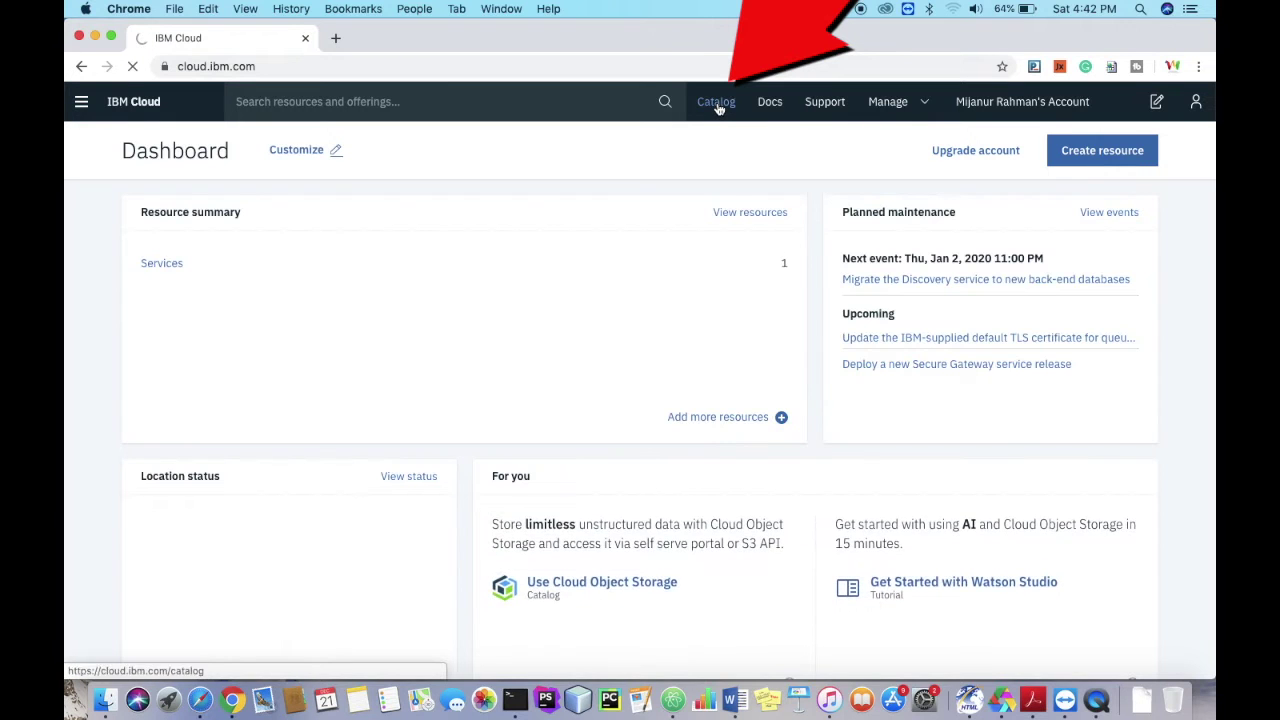
Step: Open the Object Storage service from the Storage category of the IBM Cloud catalog
click(716, 103)
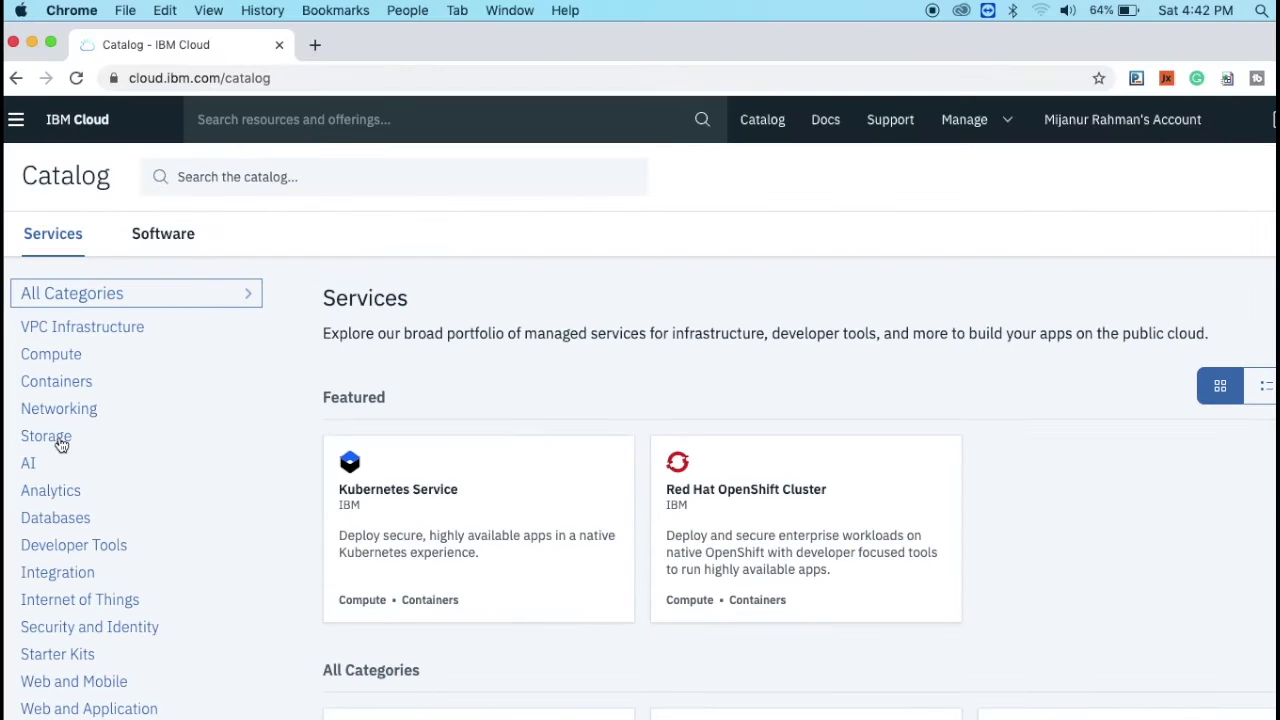
click(46, 436)
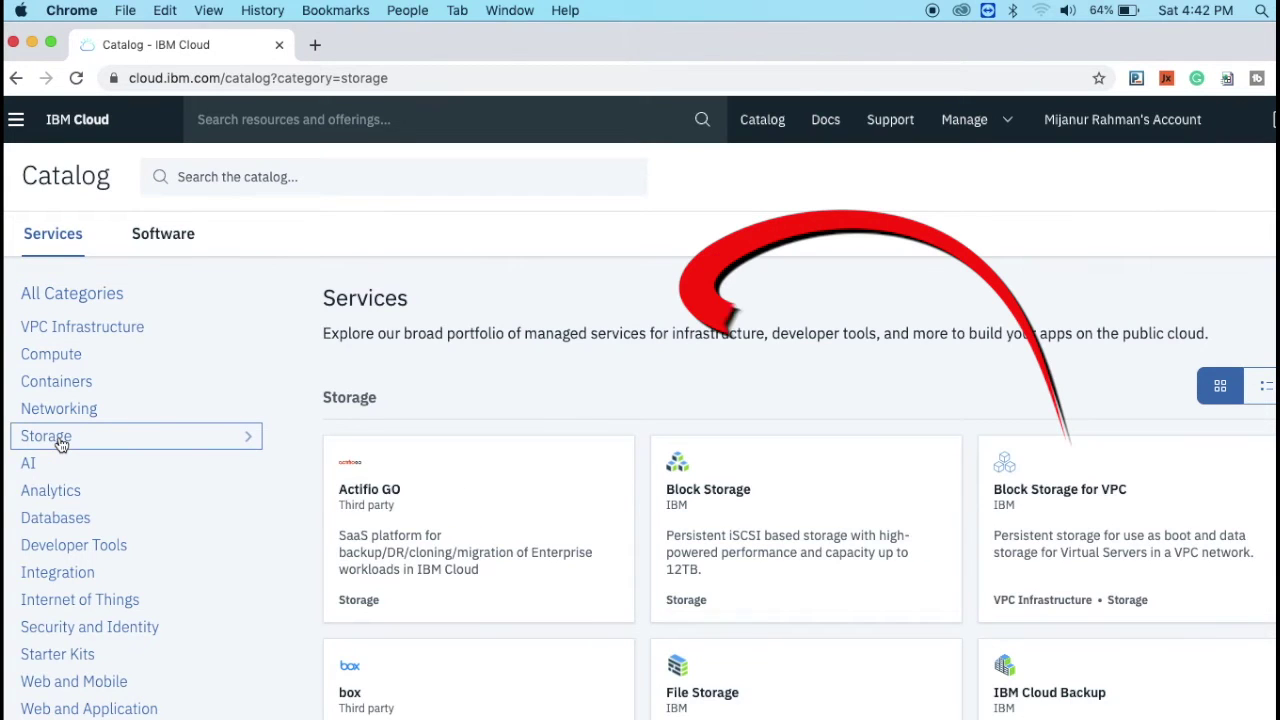
scroll(681, 557, down, 5)
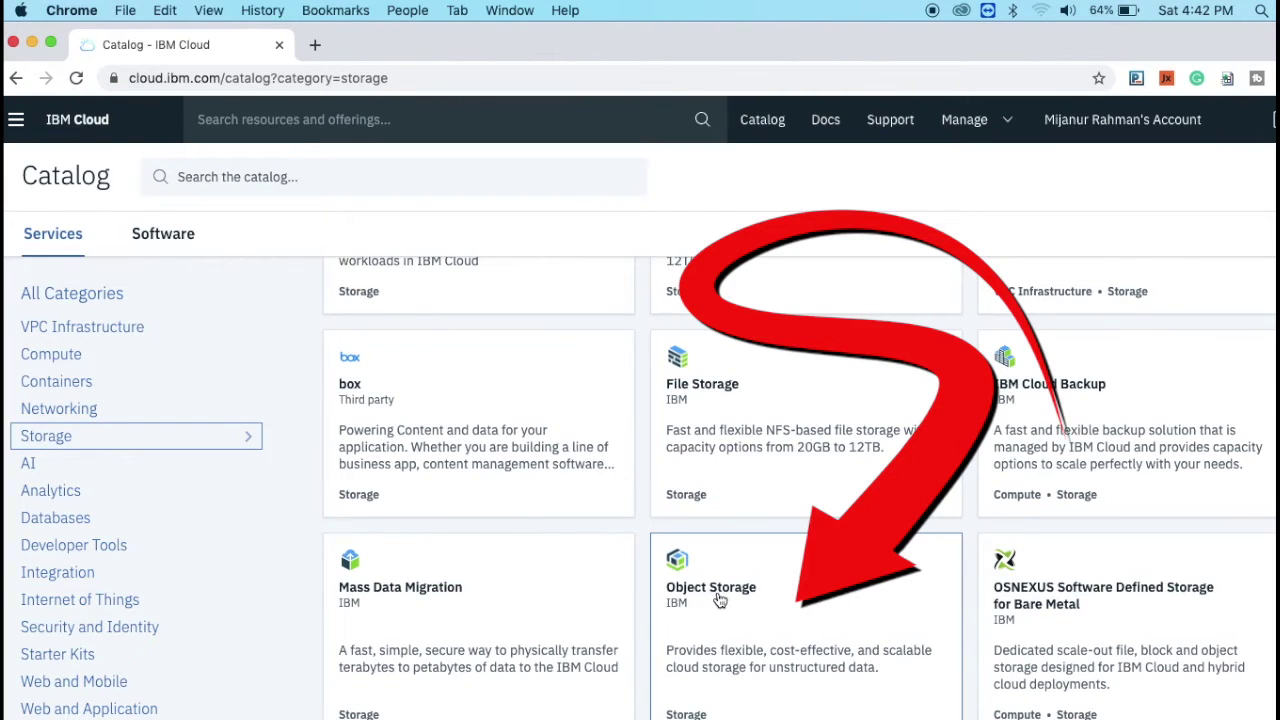
scroll(722, 600, down, 1)
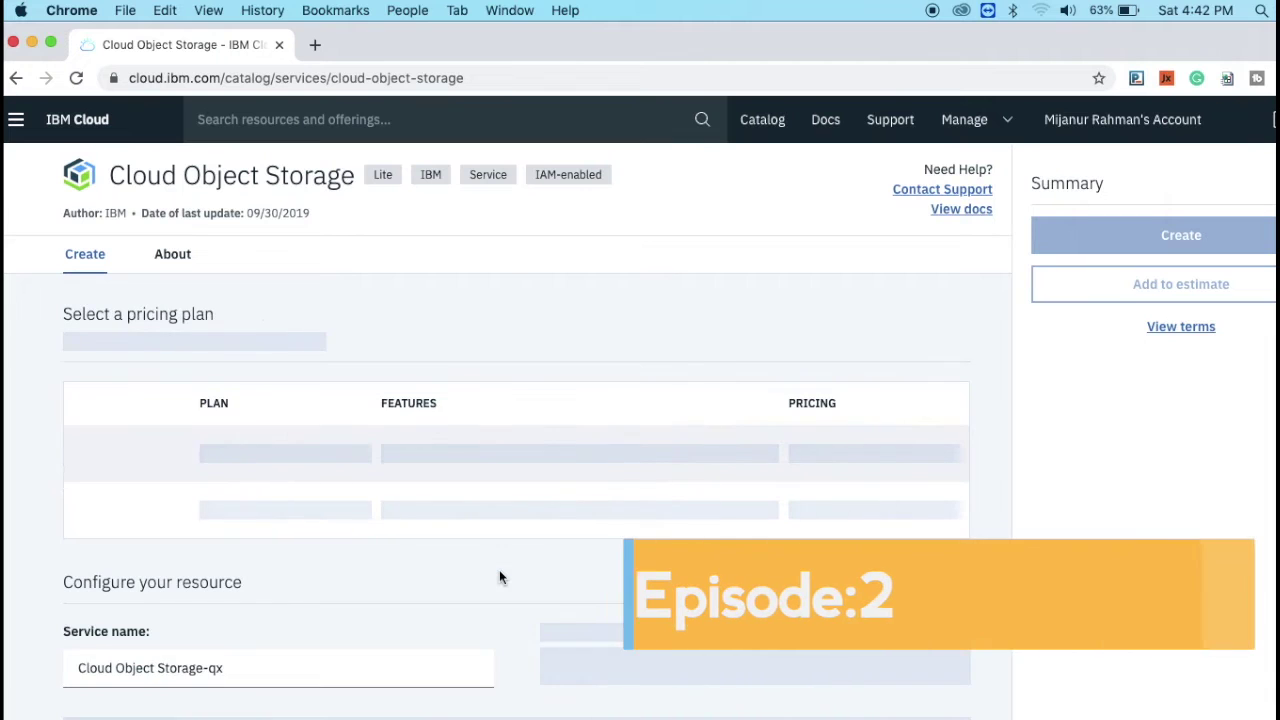
Step: Name the storage service "Cloud Object Storage-DataAnalysis" and create it
scroll(501, 577, down, 1)
scroll(289, 686, down, 4)
click(250, 611)
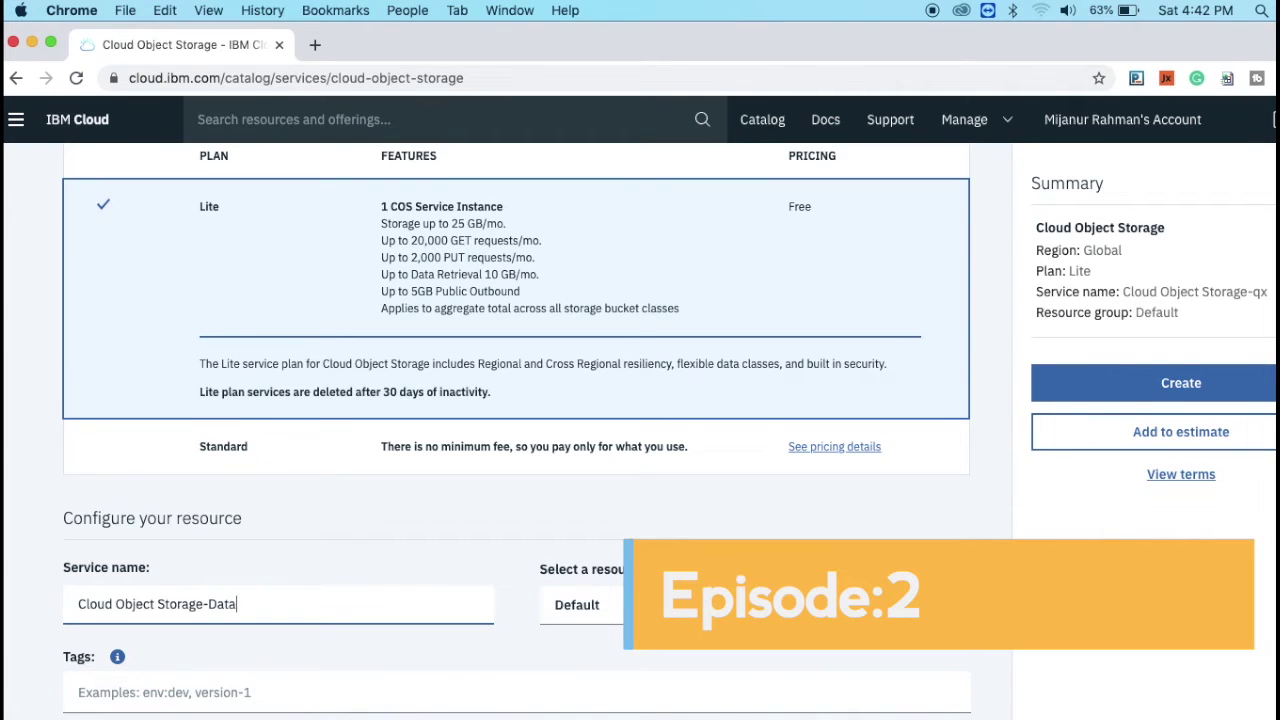
text(DataAnalysis)
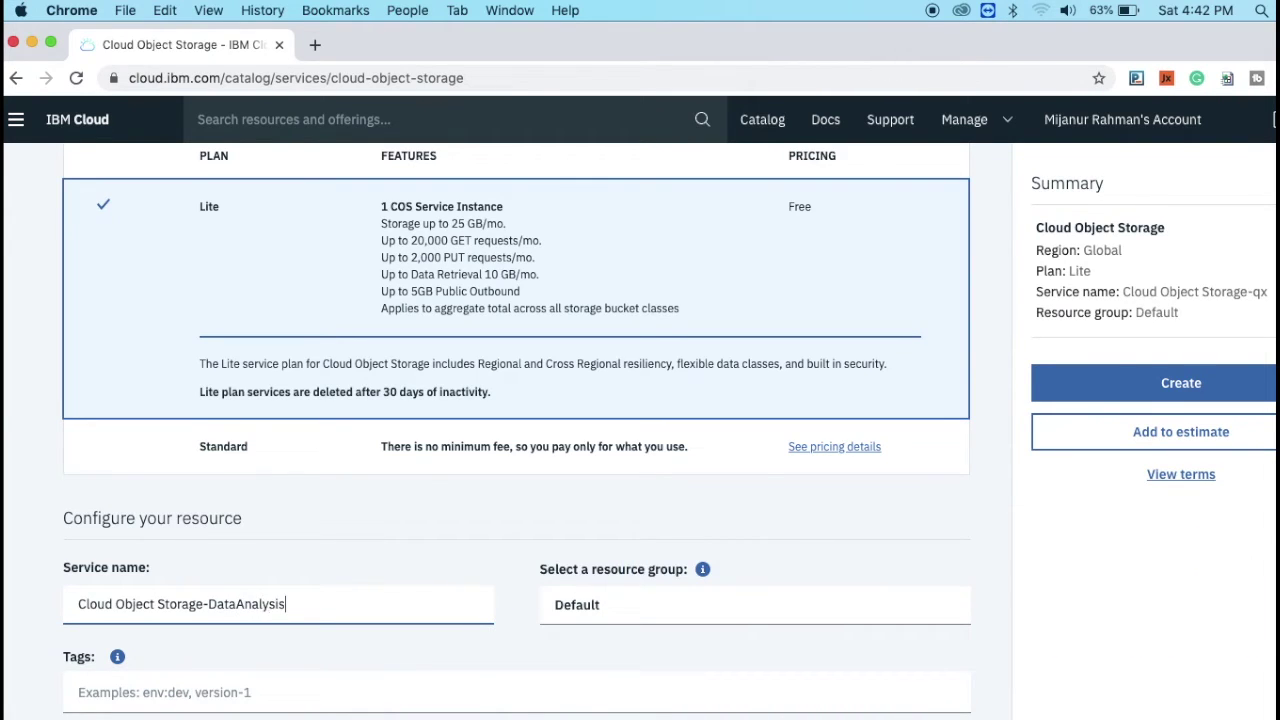
click(1100, 382)
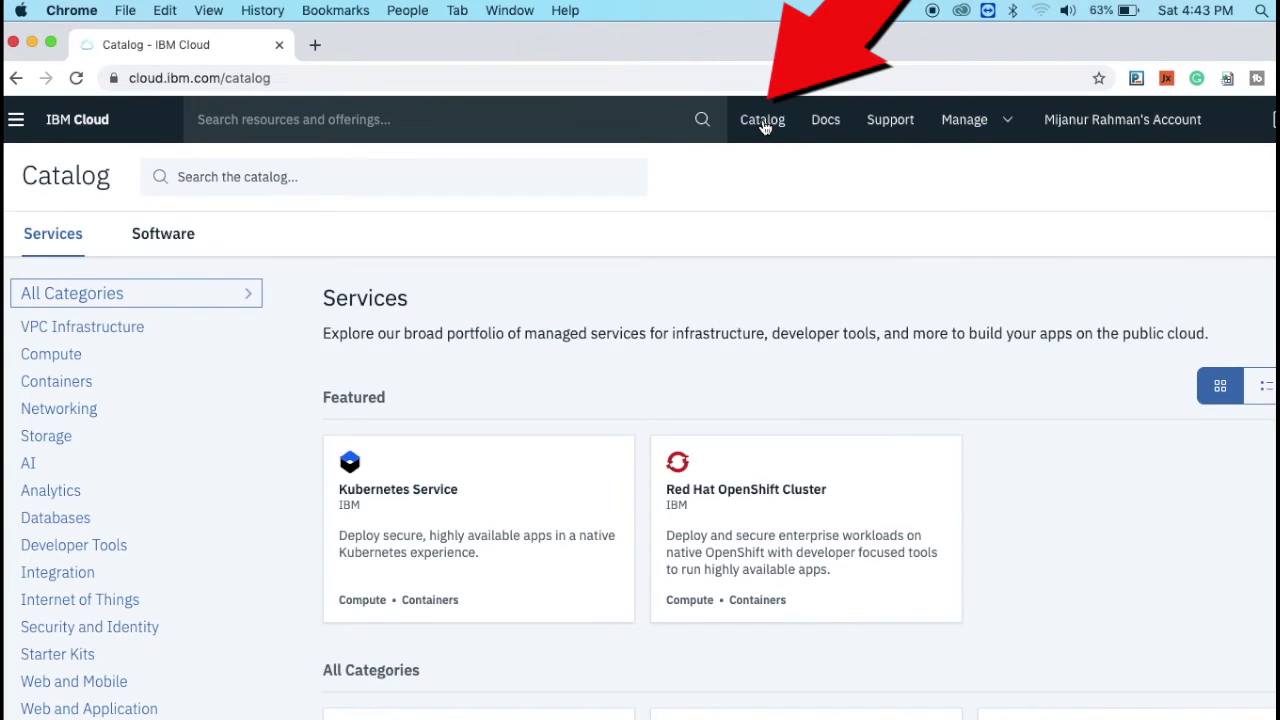
Step: Create a Watson Studio service from the catalog's AI category, named "Watson Studio-Data Analysis"
click(29, 468)
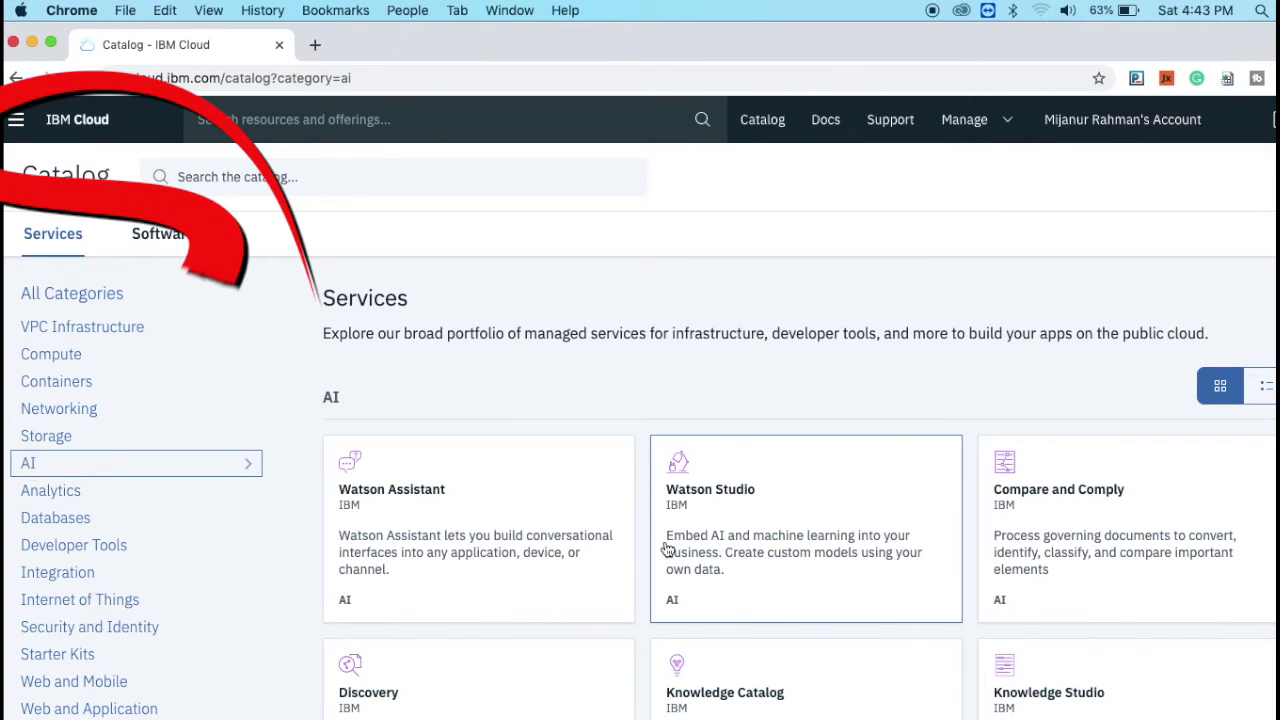
click(739, 497)
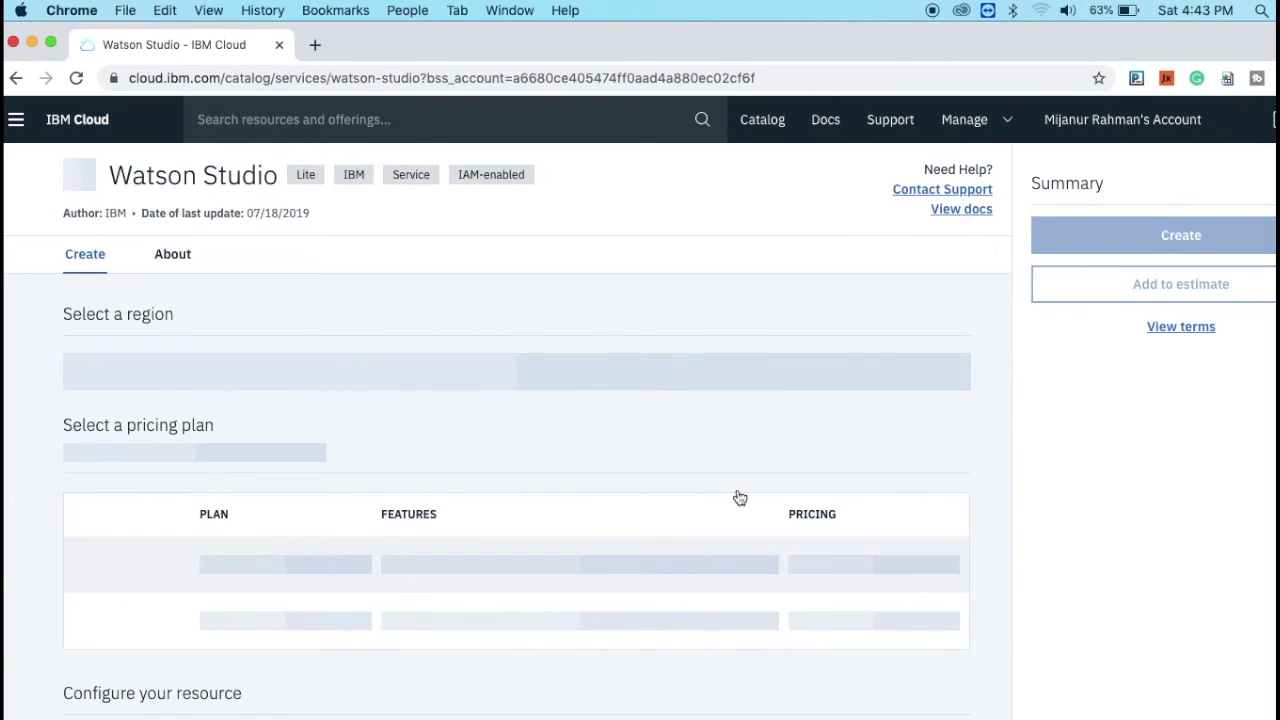
scroll(739, 497, down, 3)
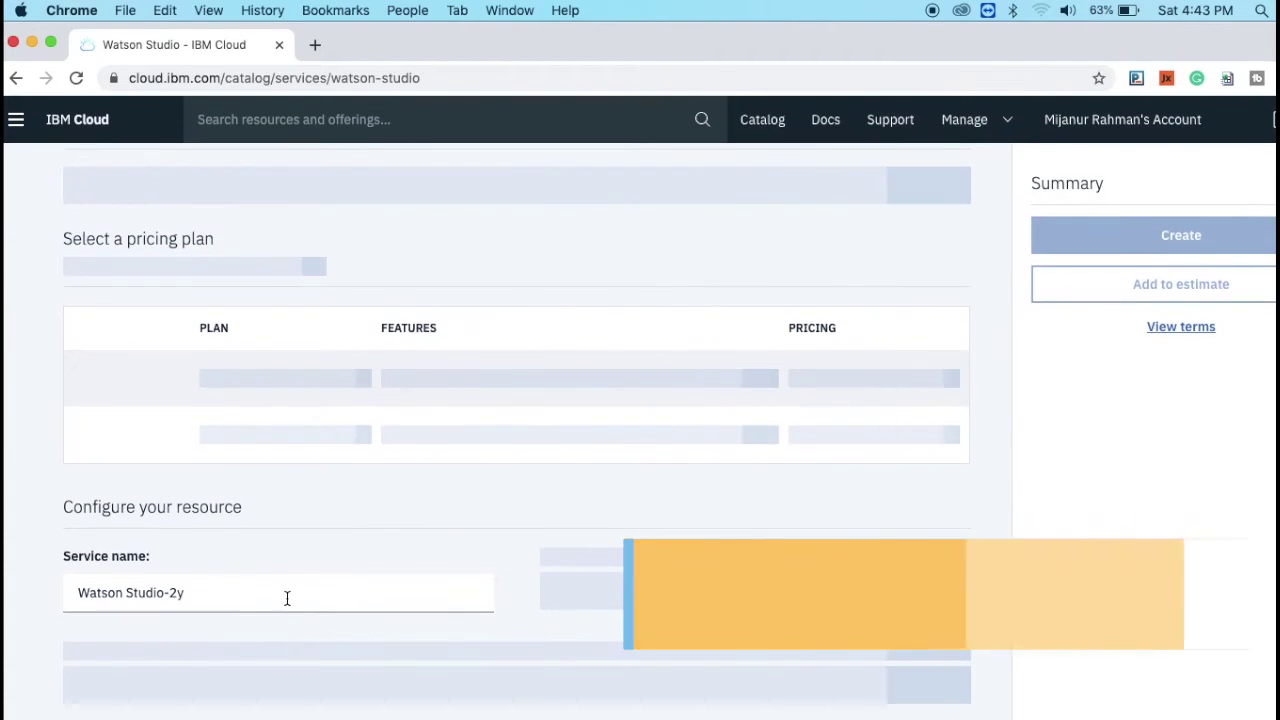
click(239, 600)
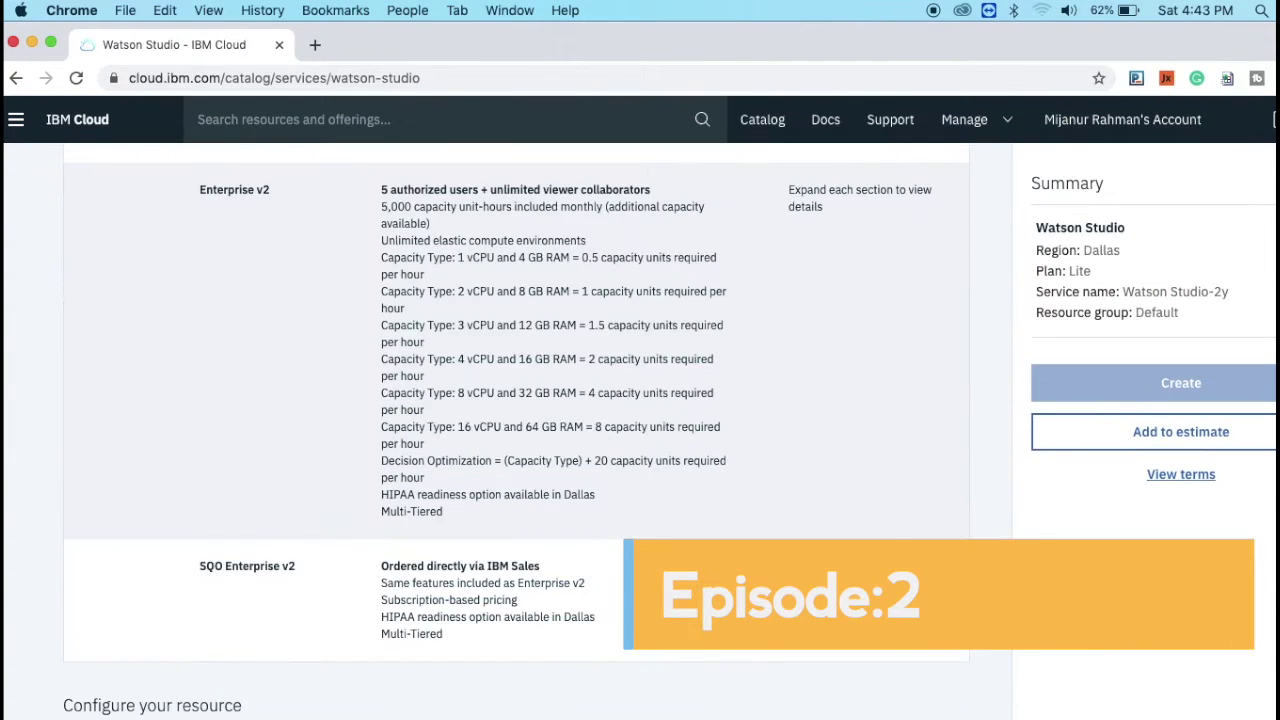
scroll(516, 420, down, 3)
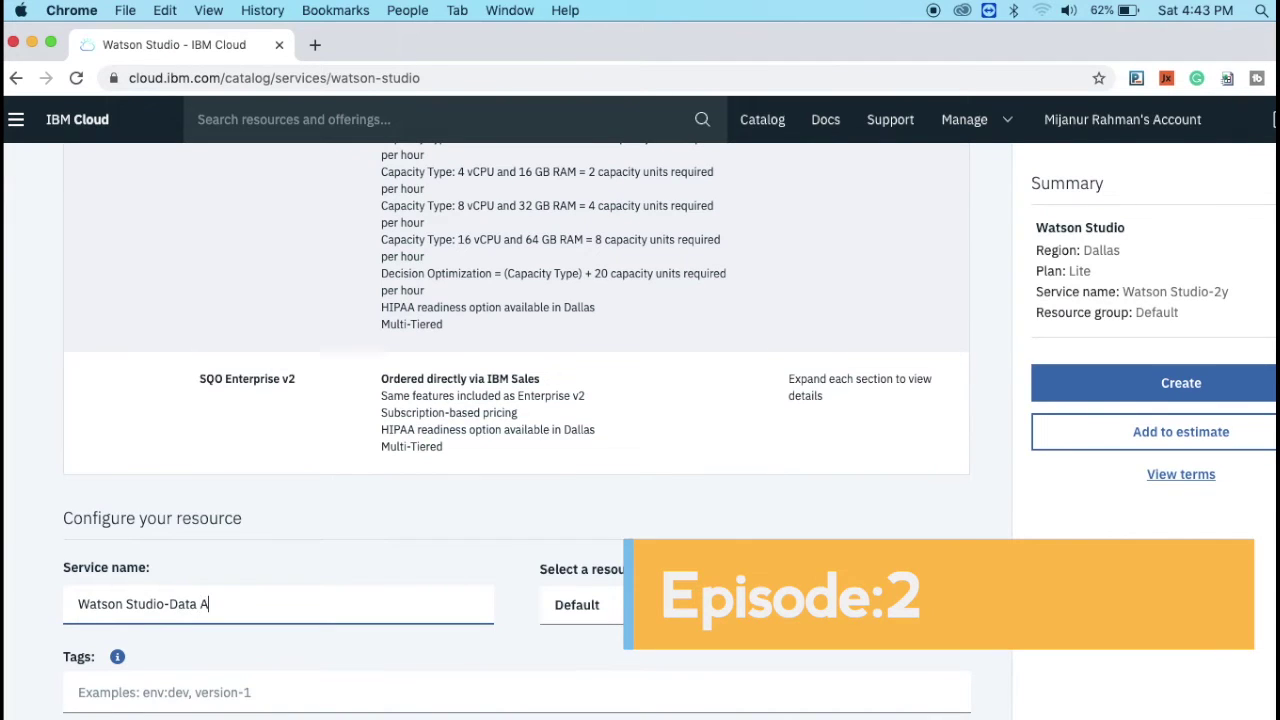
text(ysis)
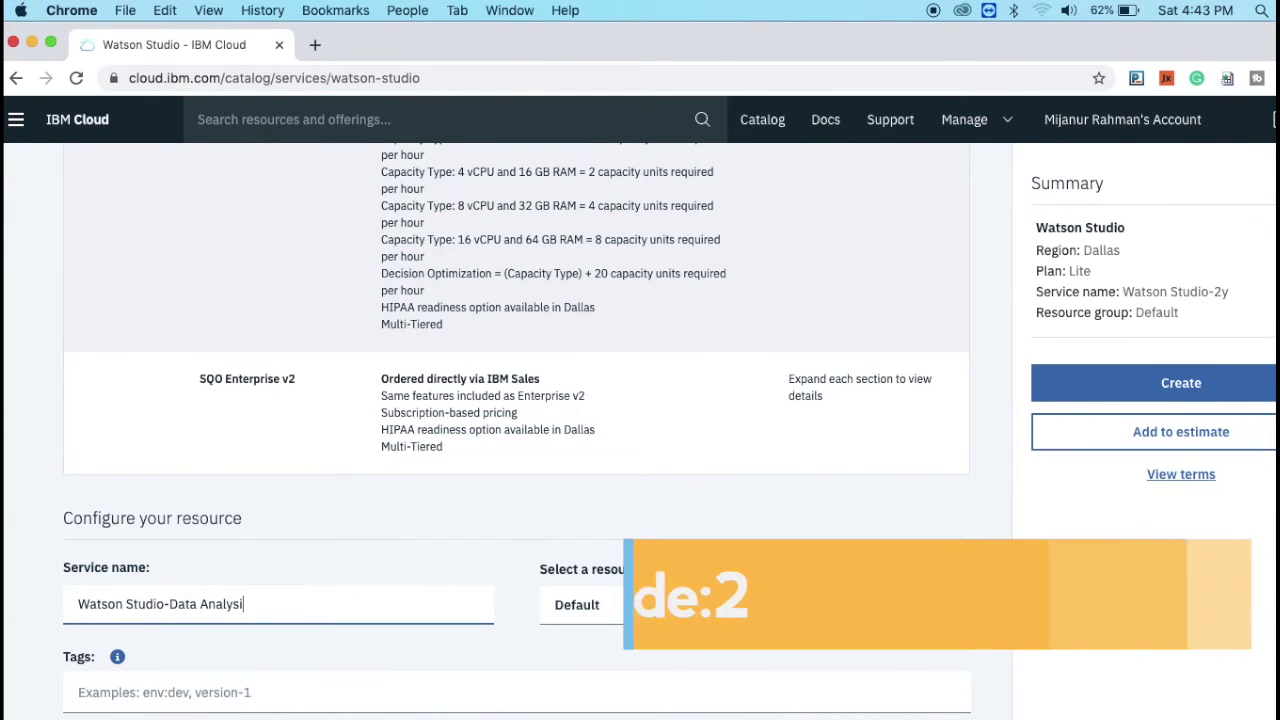
click(1195, 382)
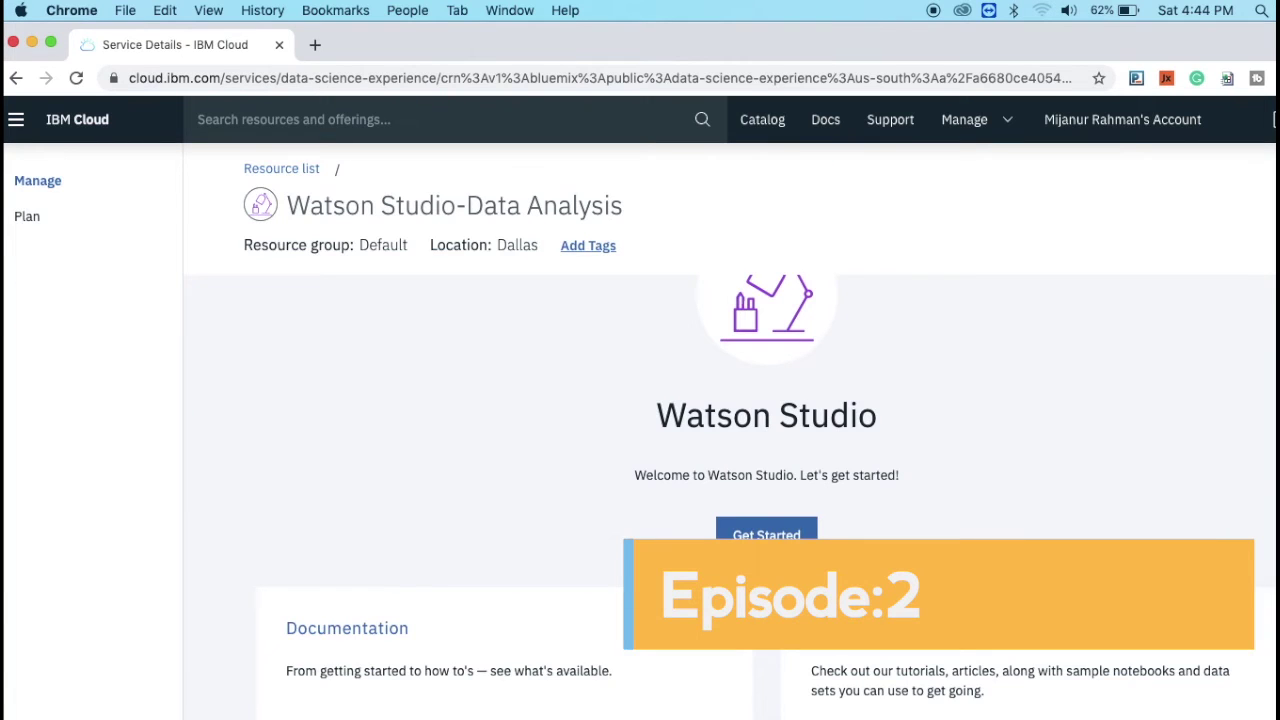
Step: Launch Watson Studio from the new service's page and start creating an empty project
click(766, 532)
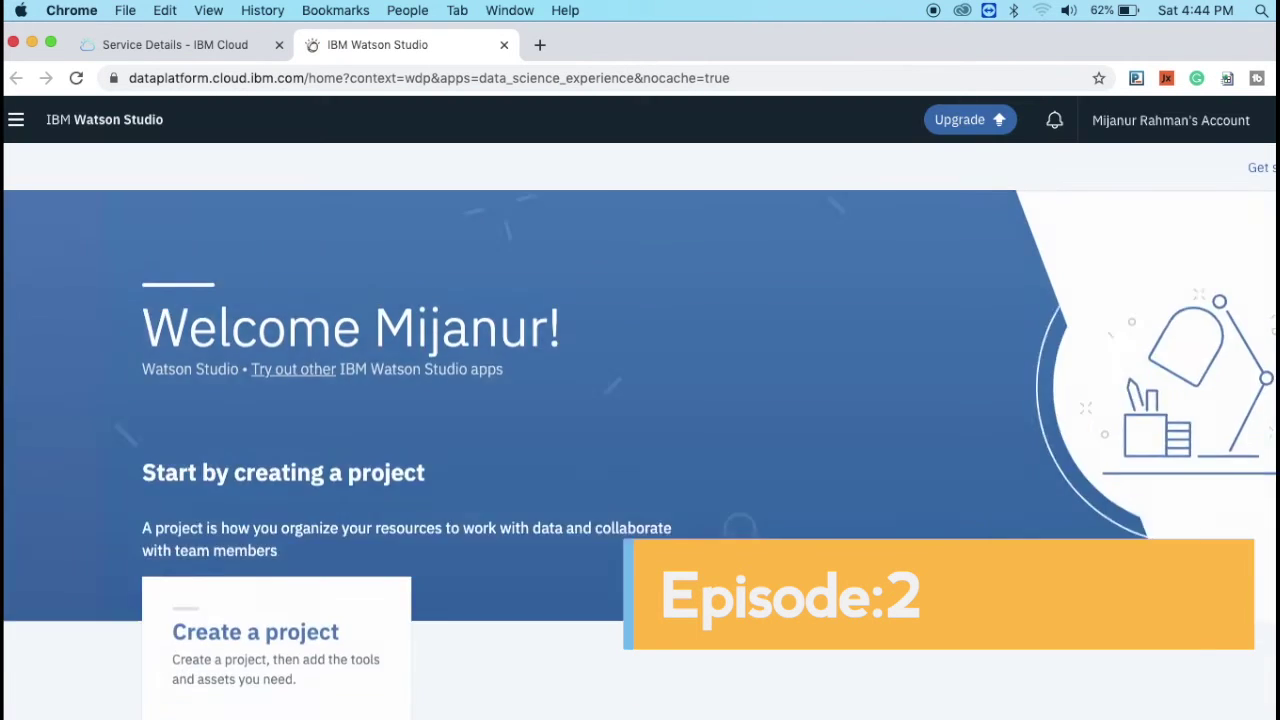
scroll(434, 563, down, 3)
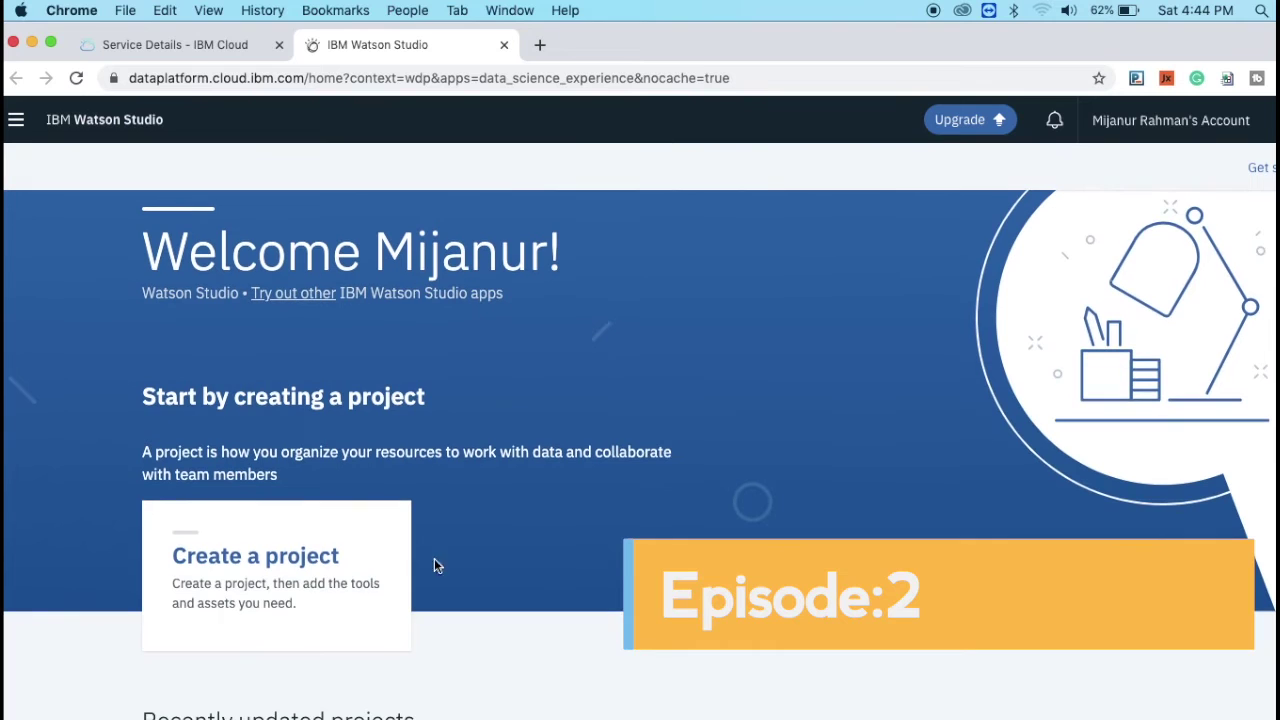
click(300, 566)
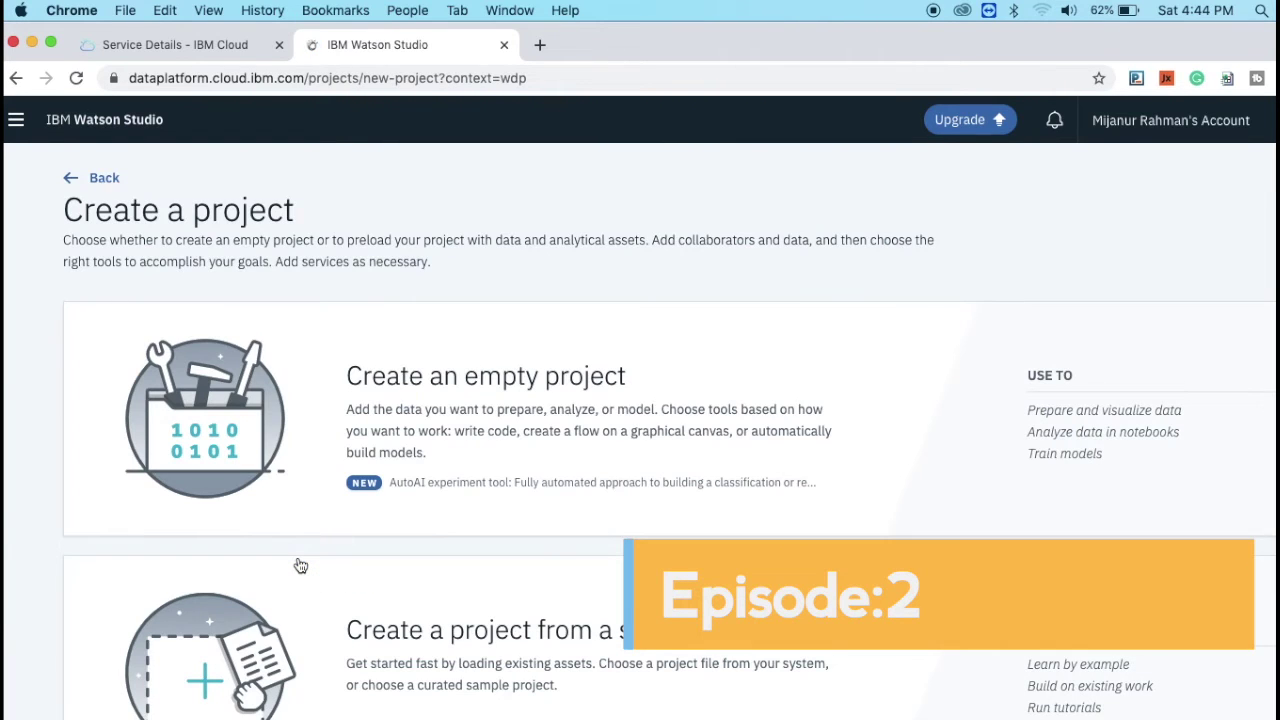
click(527, 388)
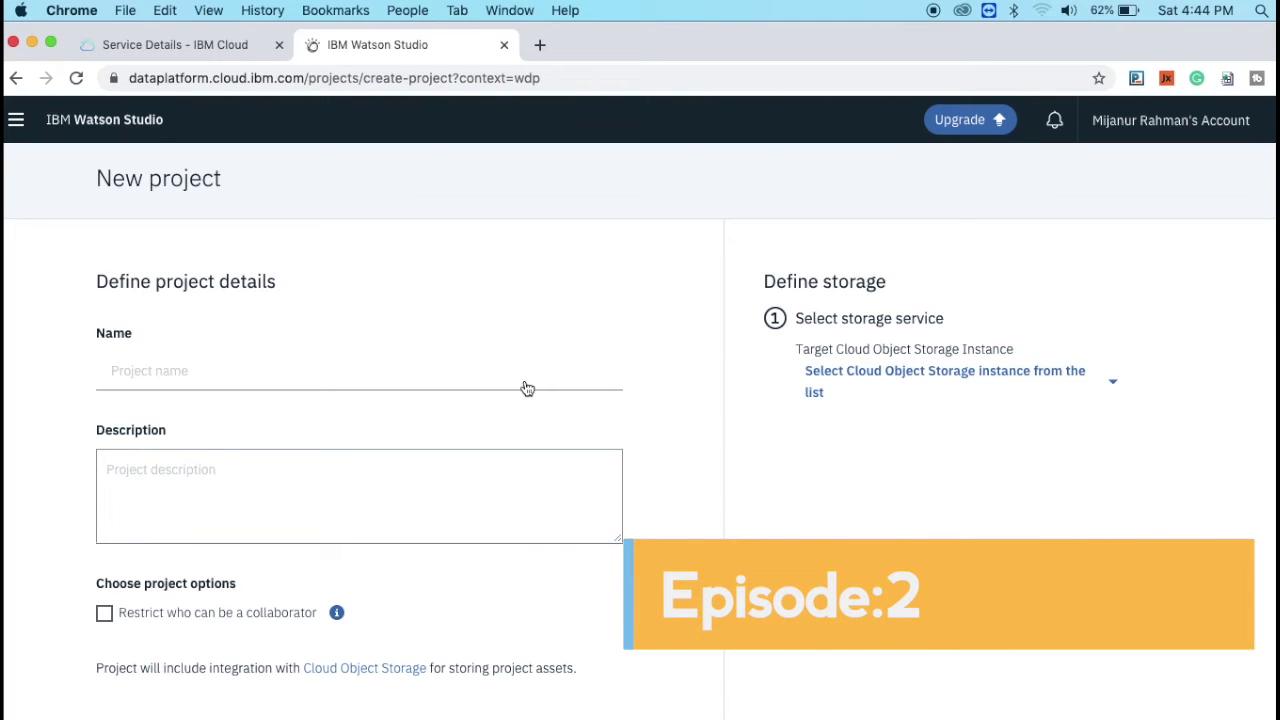
Step: Name the project "Data Analysis with Python", use Cloud Object Storage-DataAnalysis as its storage instance, and create it
click(242, 371)
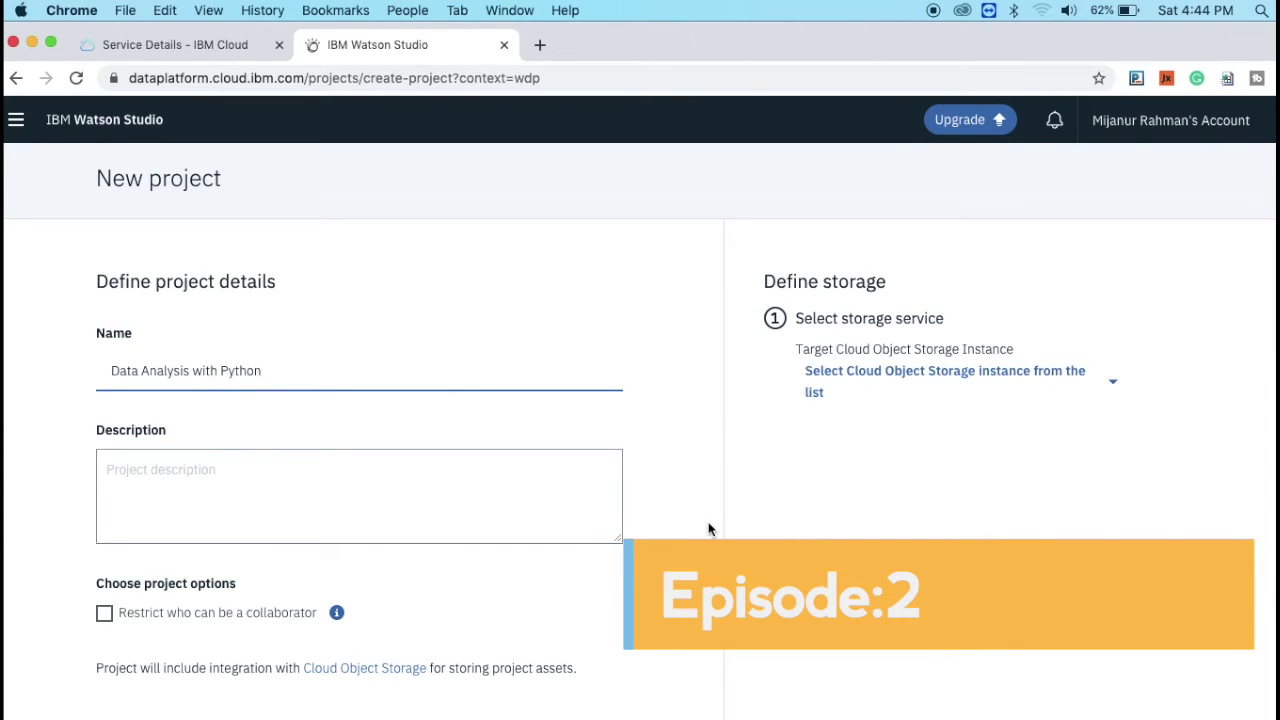
click(1113, 386)
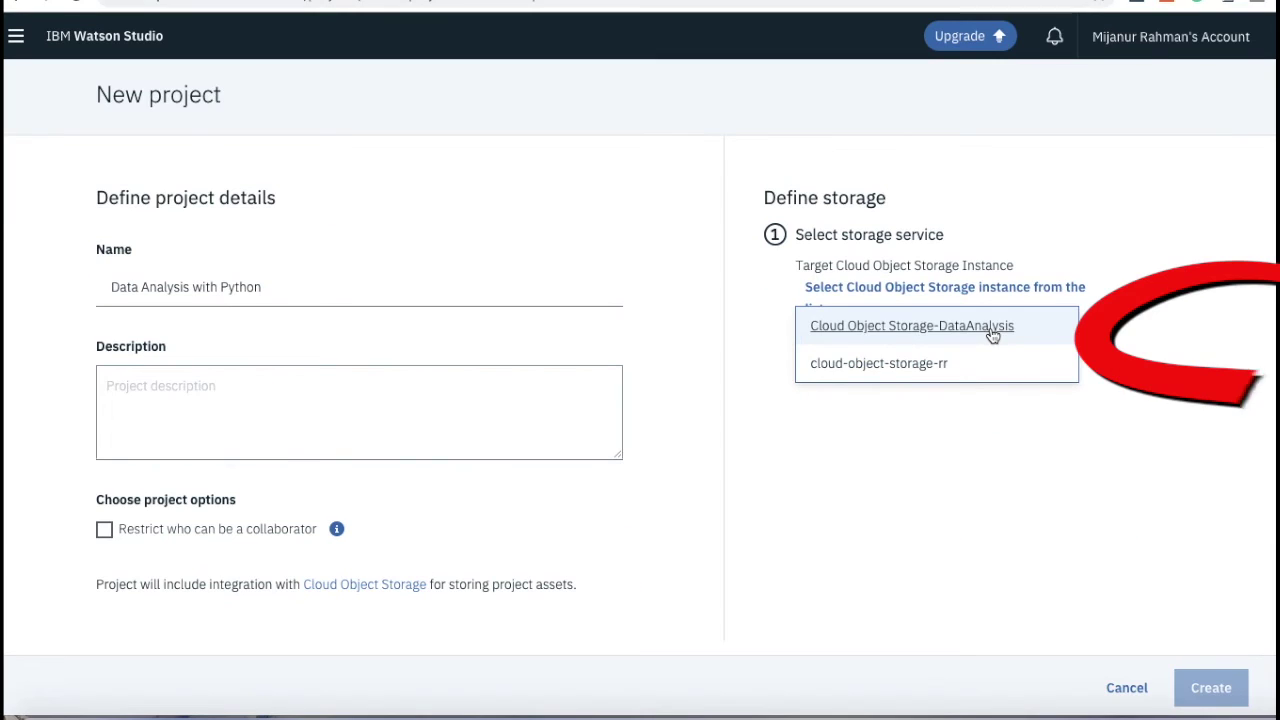
click(991, 414)
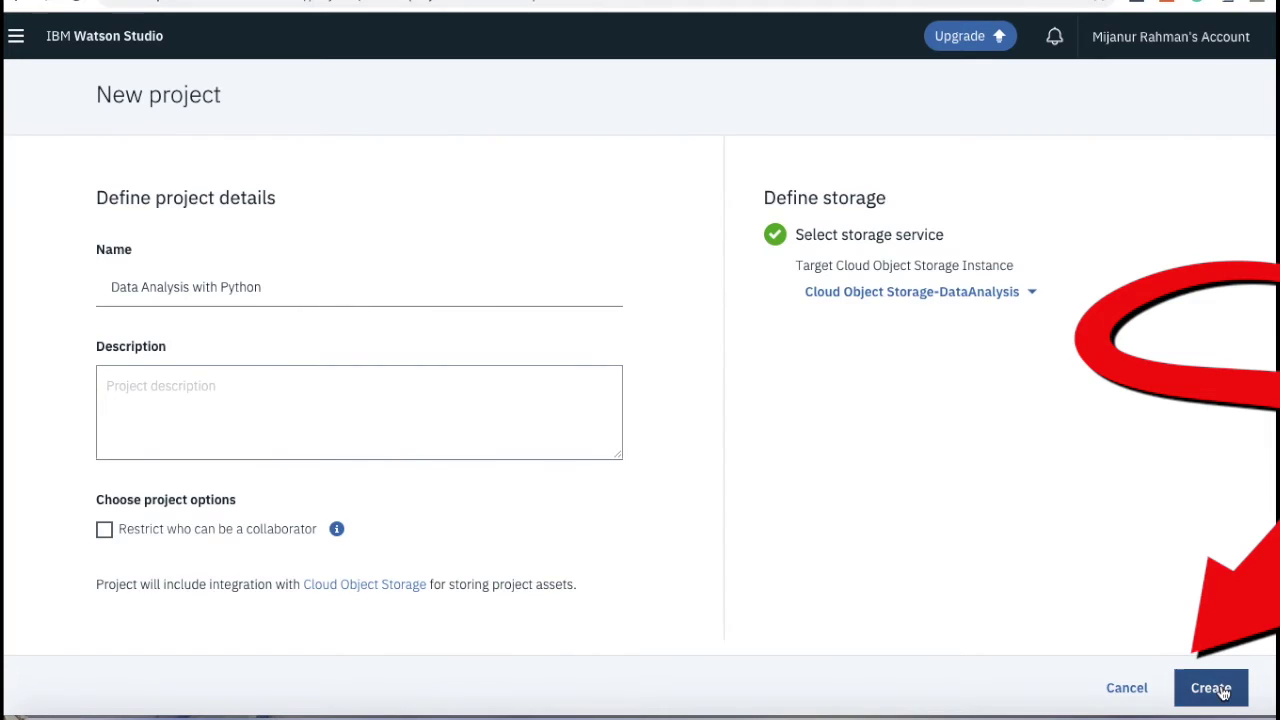
click(1212, 688)
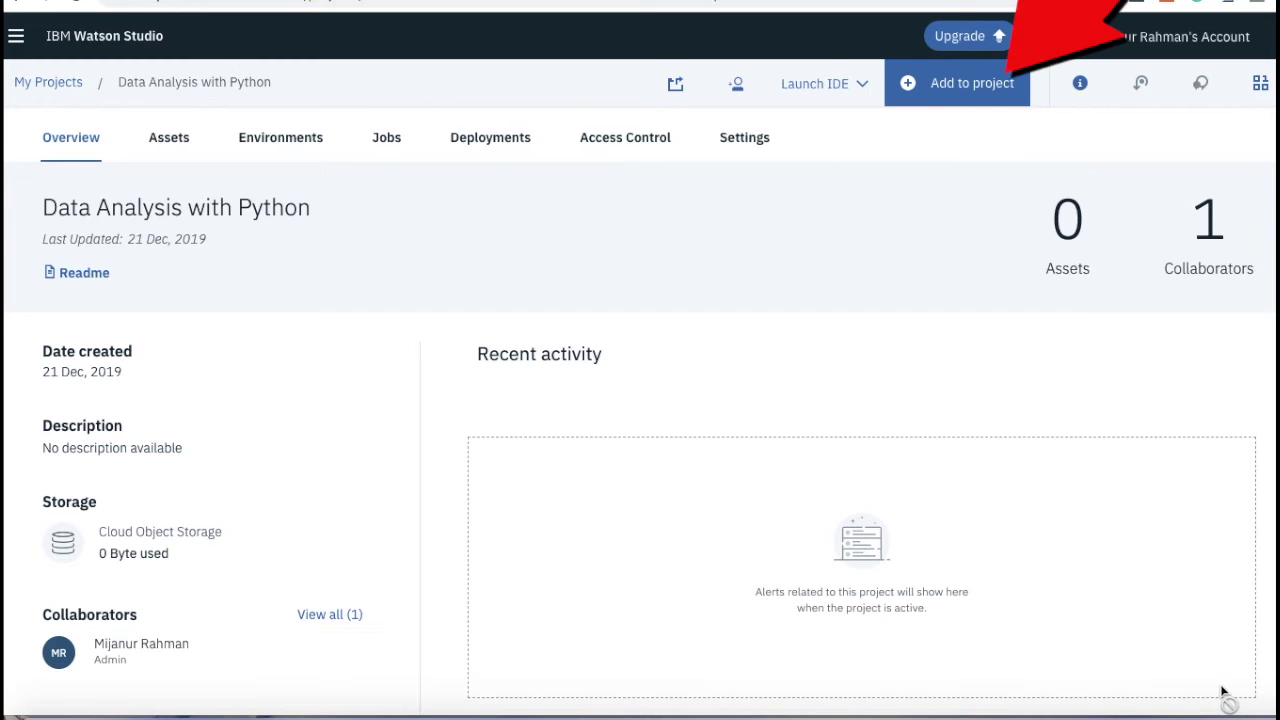
Step: Add a blank notebook named "Data Analysis with Python-Notebook" to the project and create it
click(986, 88)
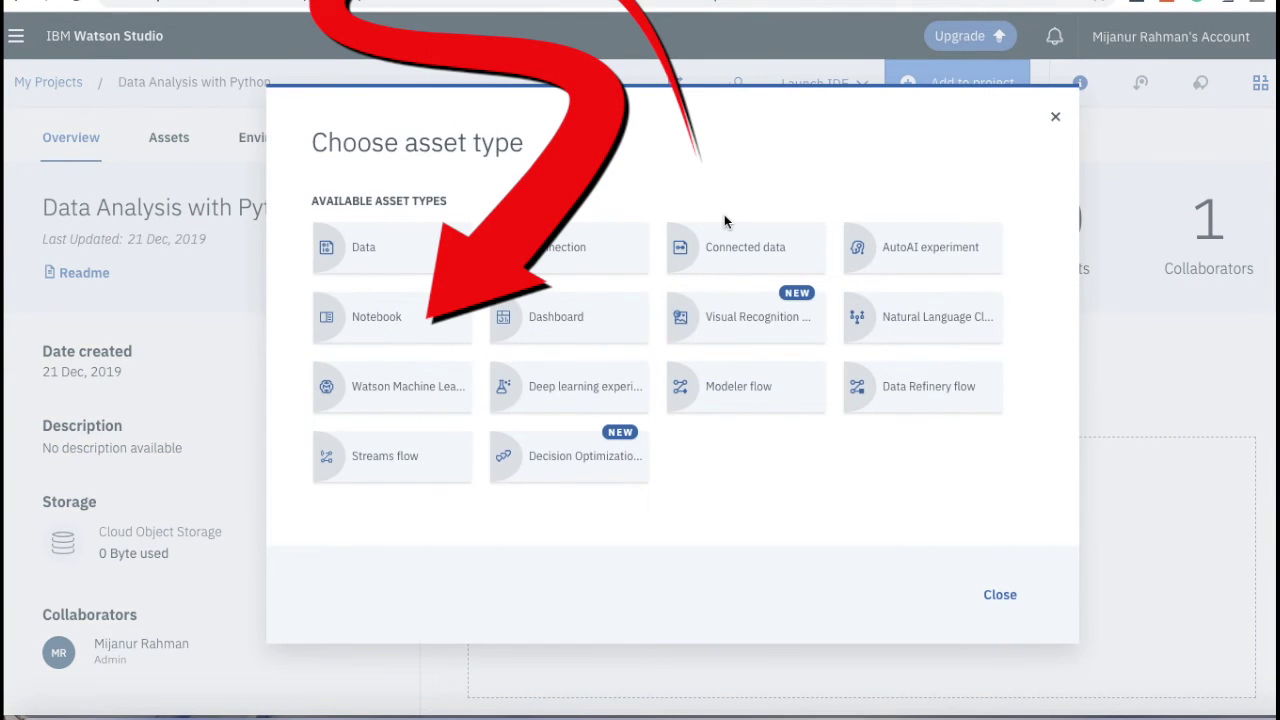
click(369, 320)
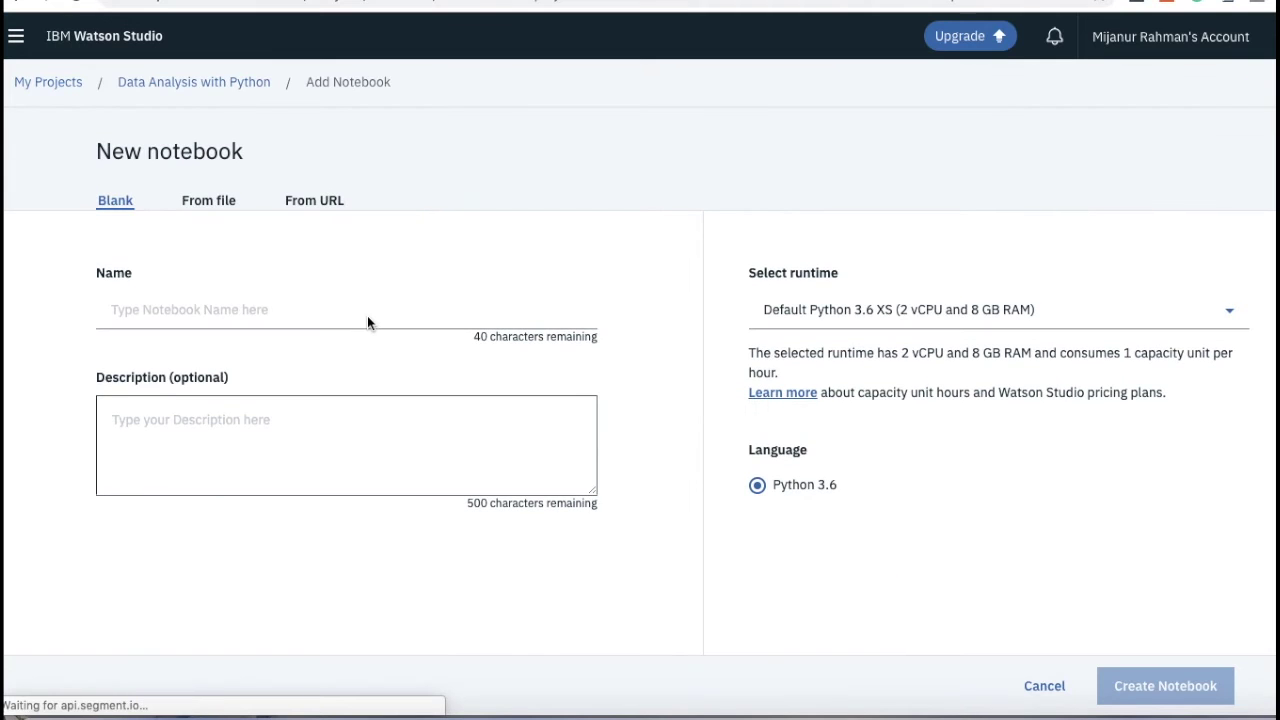
click(260, 307)
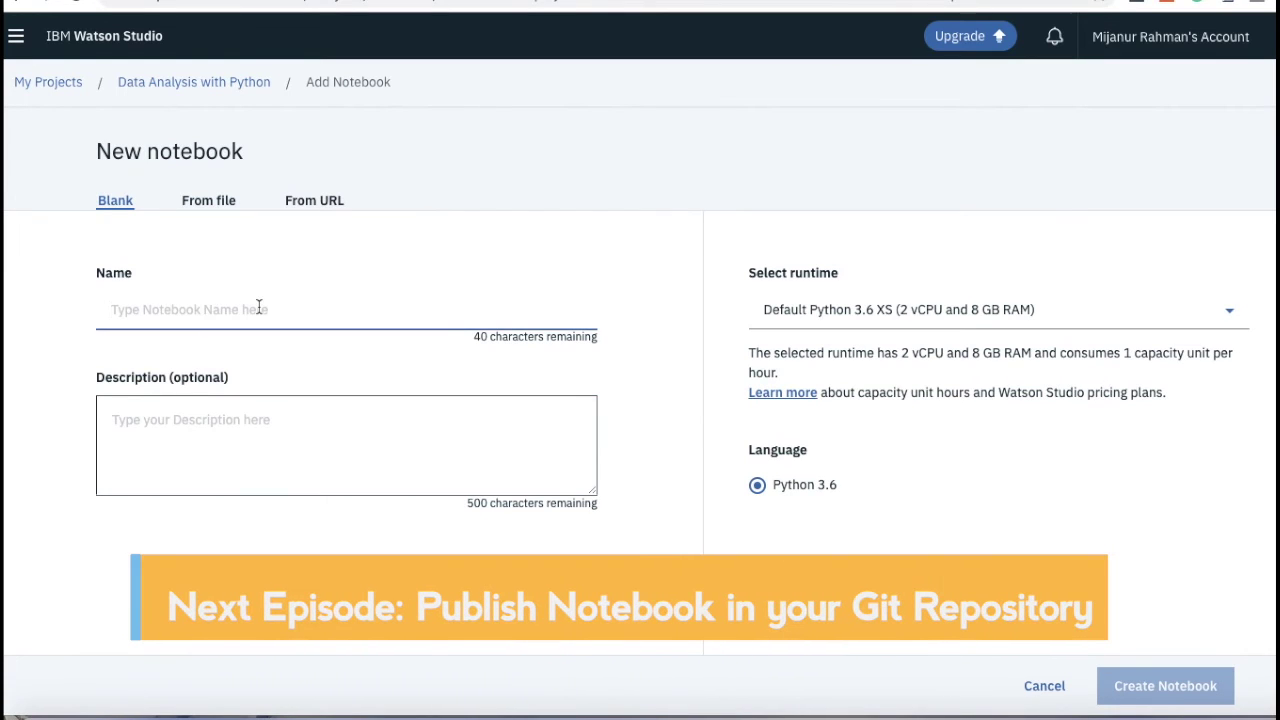
text(Data Analysis with Pytho)
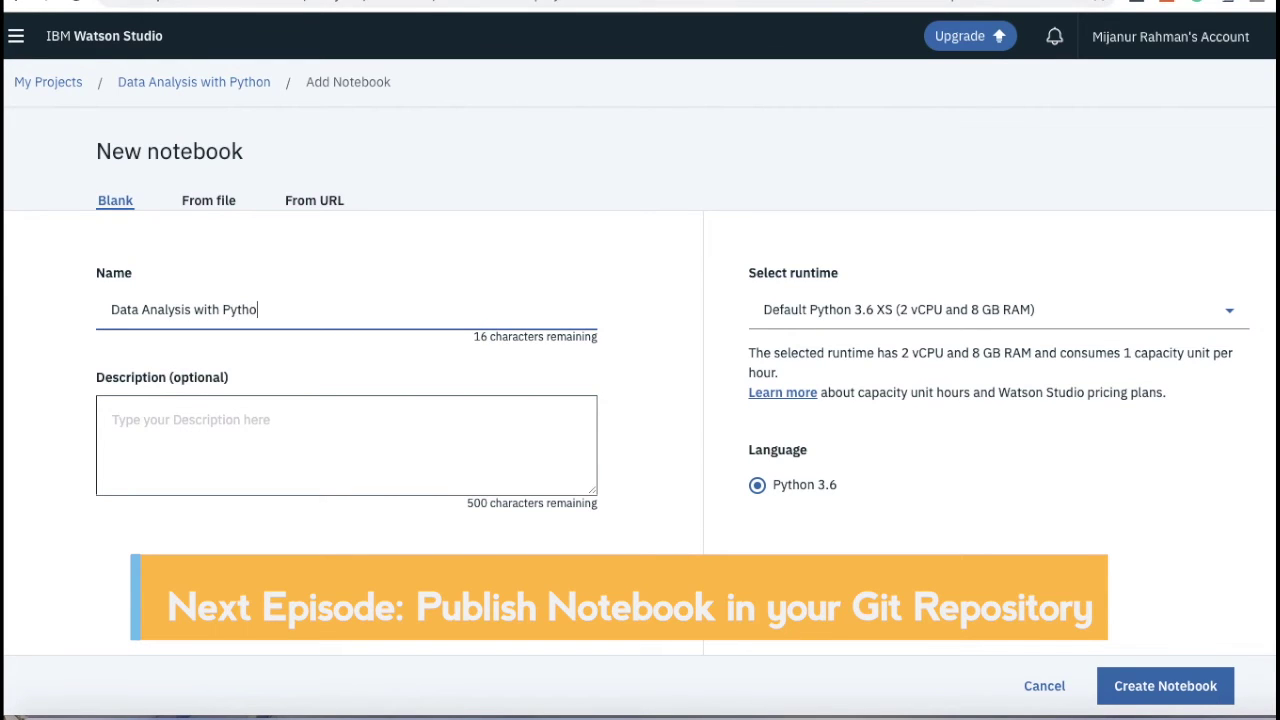
text(-Nootebook)
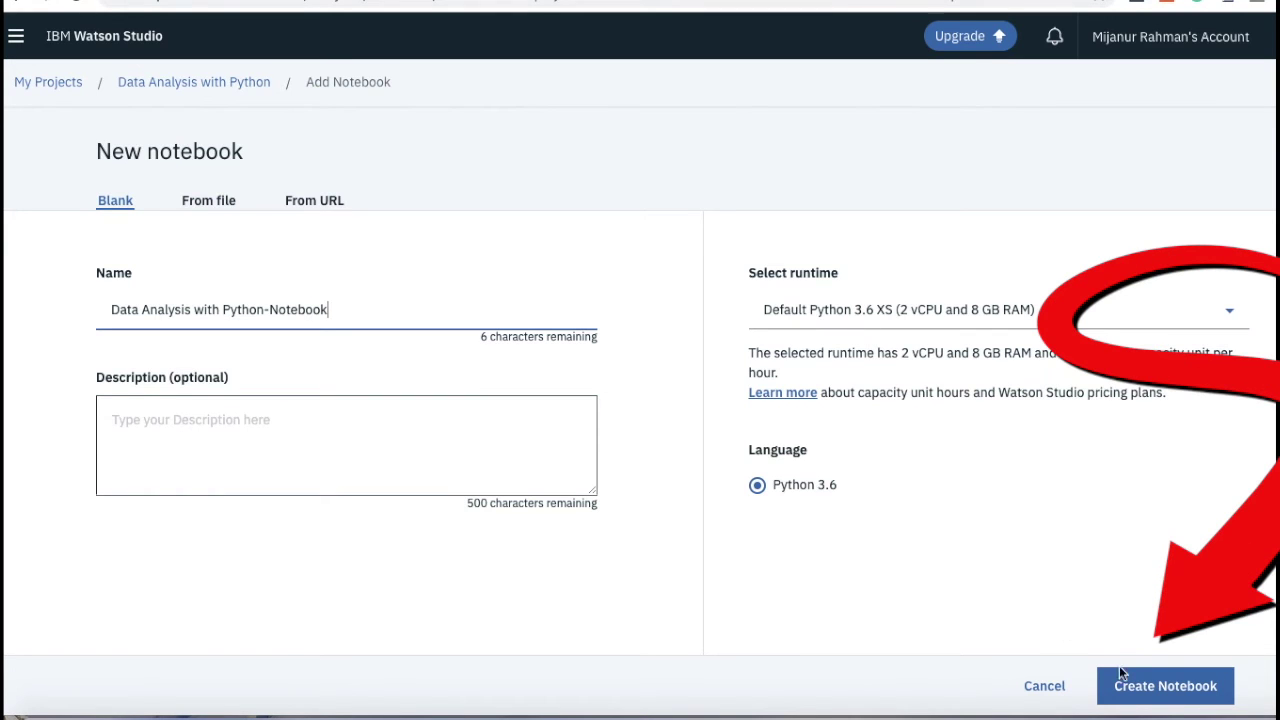
click(1178, 688)
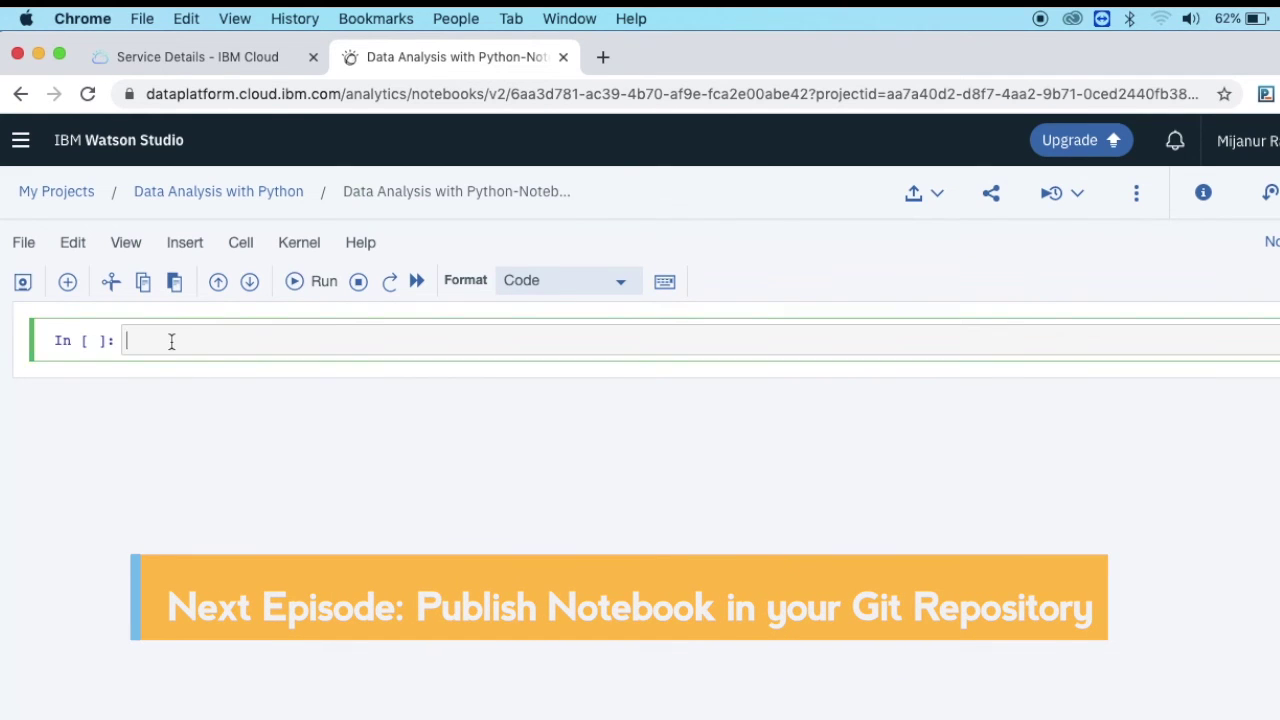
Step: Enter the heading "# Data Analysis with Python Project" in the first cell, set the cell to Markdown, and run it
text(# Data Analysi)
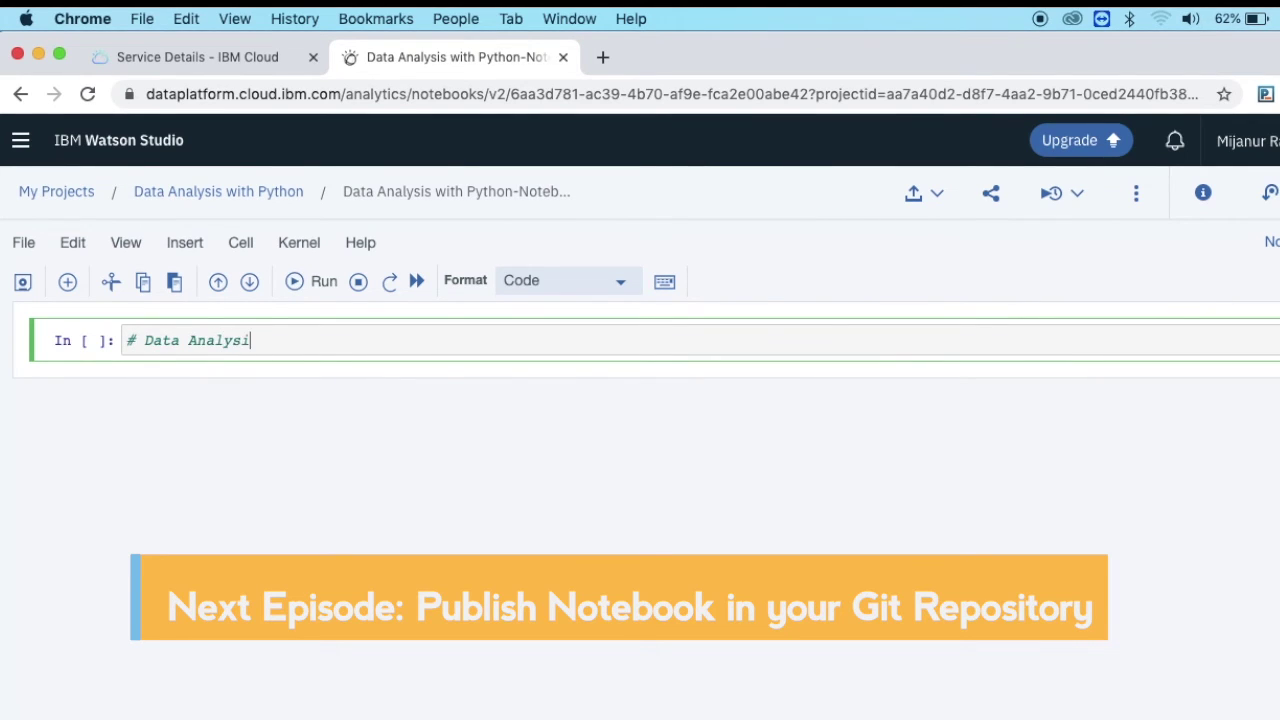
text(s with )
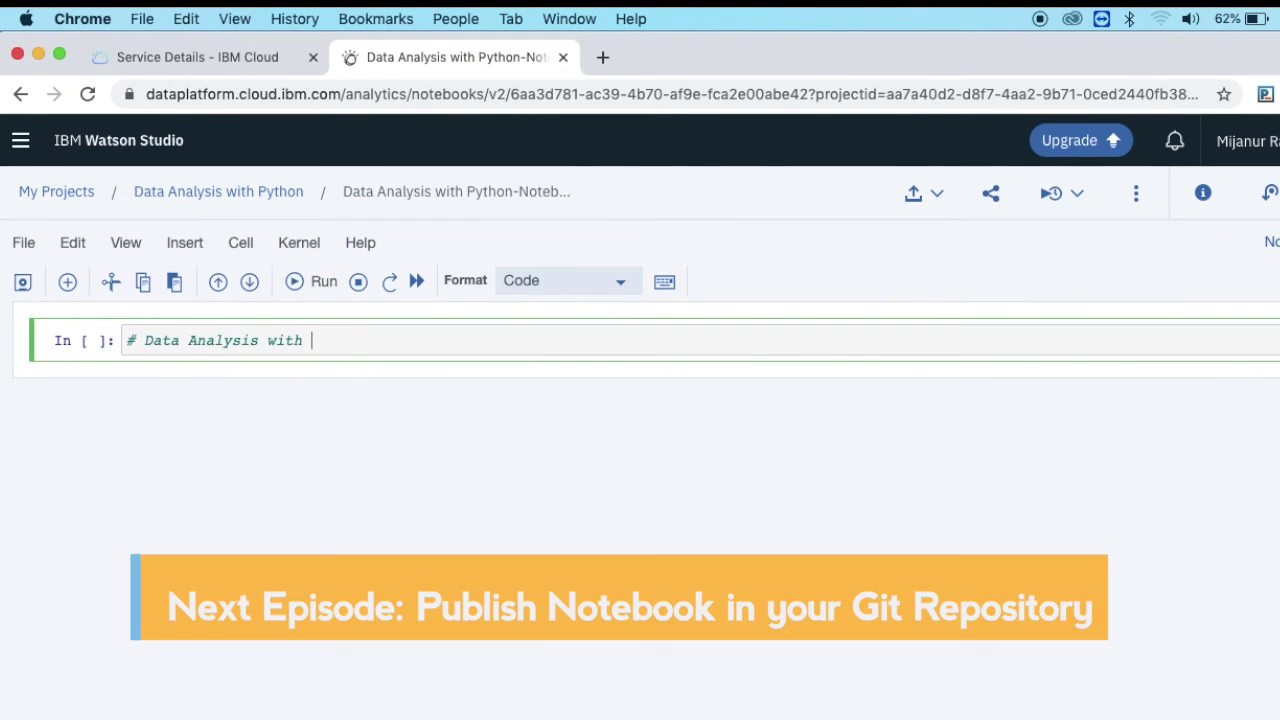
text(Pytho)
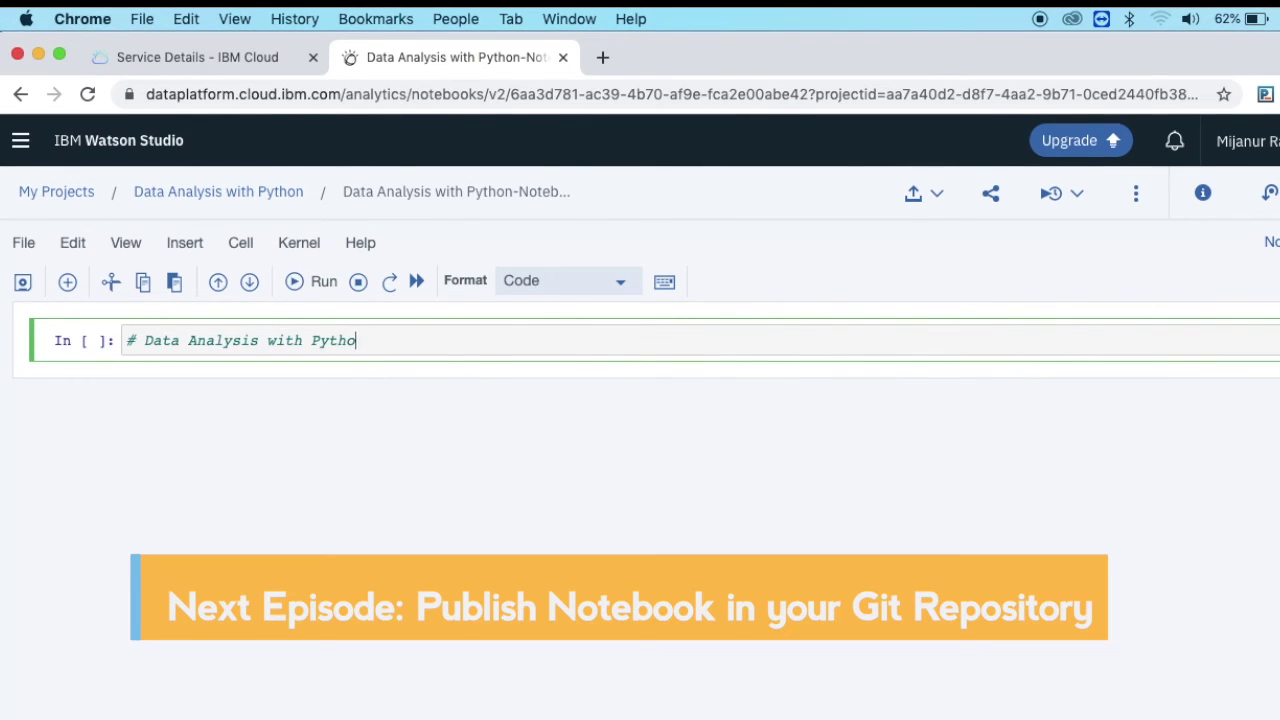
text(n Projet)
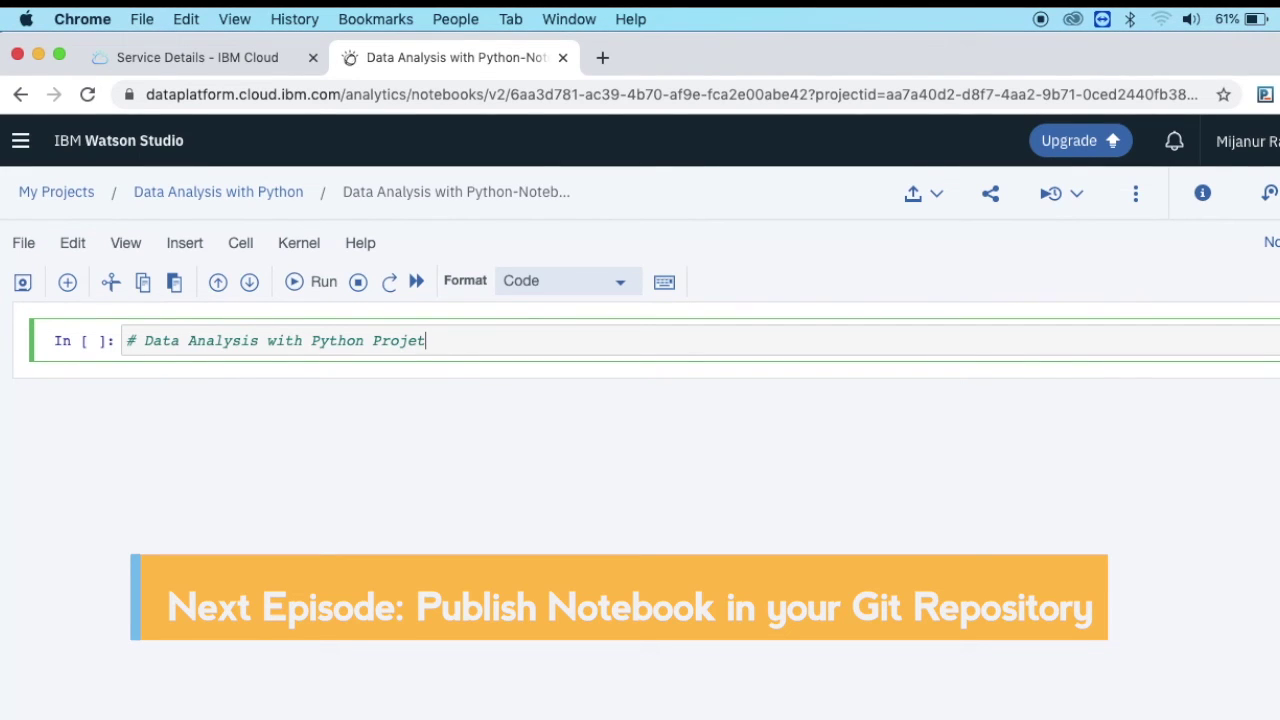
key(BackSpace)
text(ct)
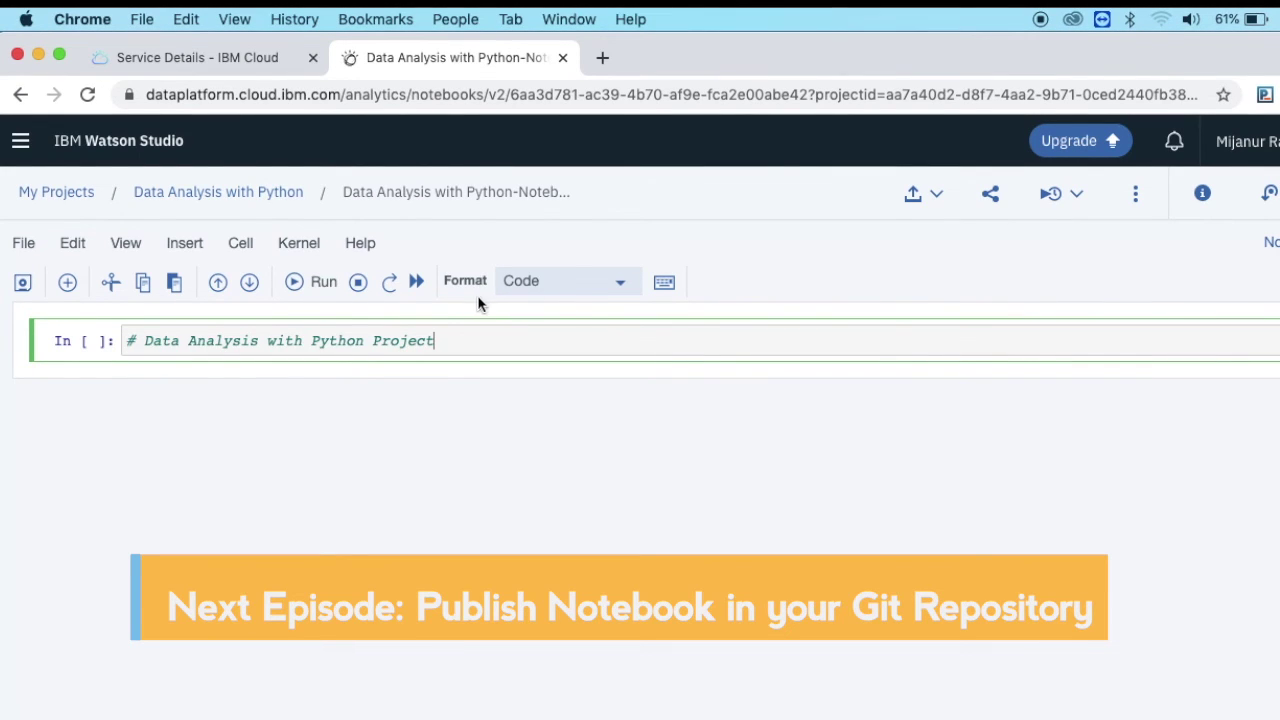
click(622, 288)
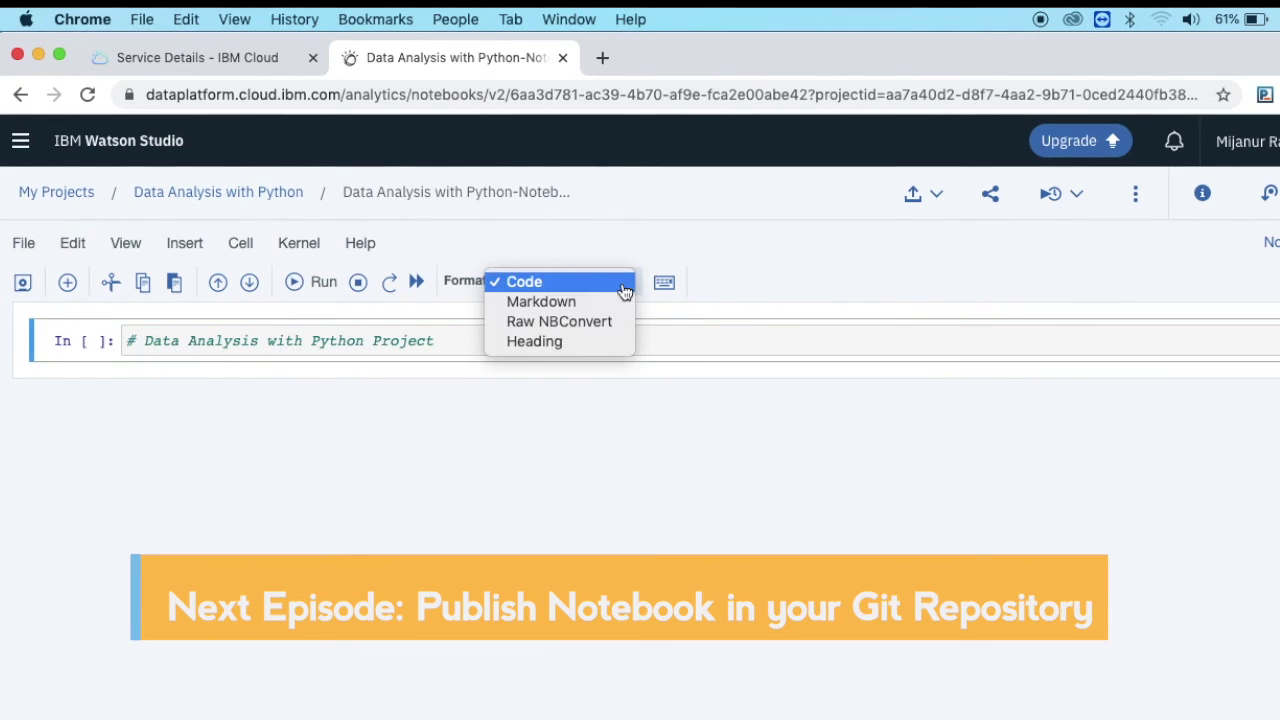
click(550, 298)
click(580, 348)
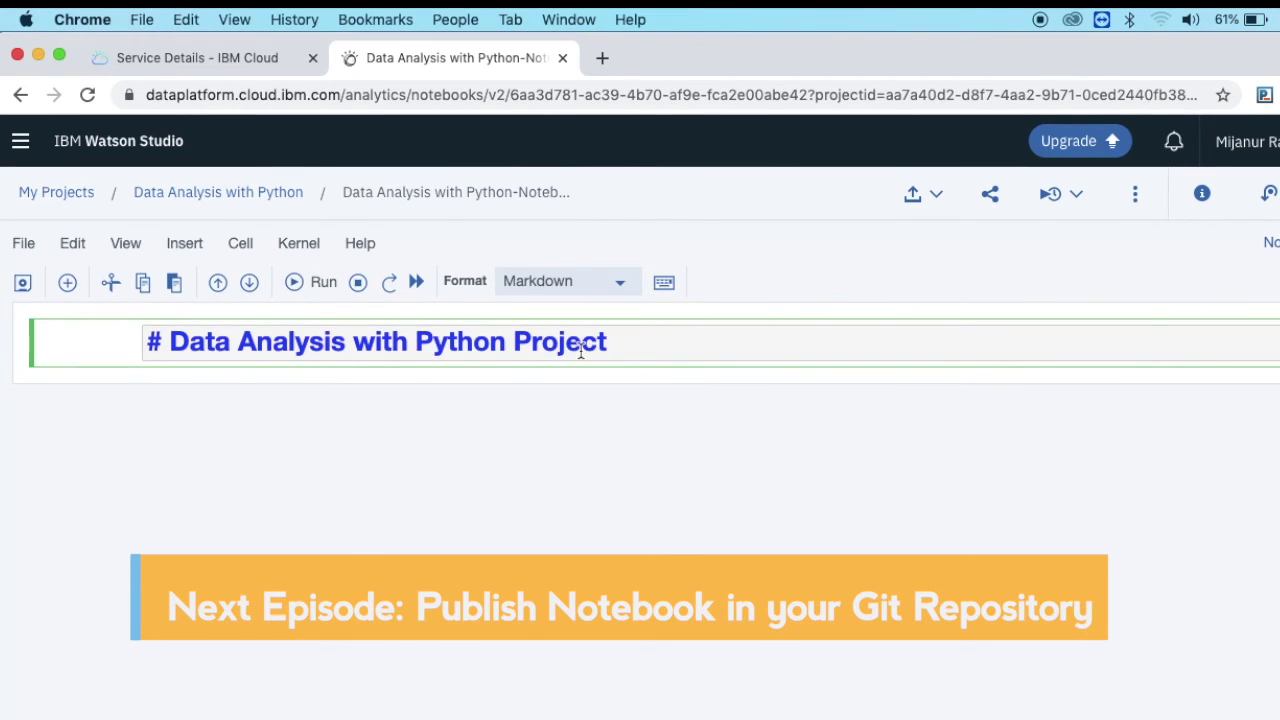
key(shift+Return)
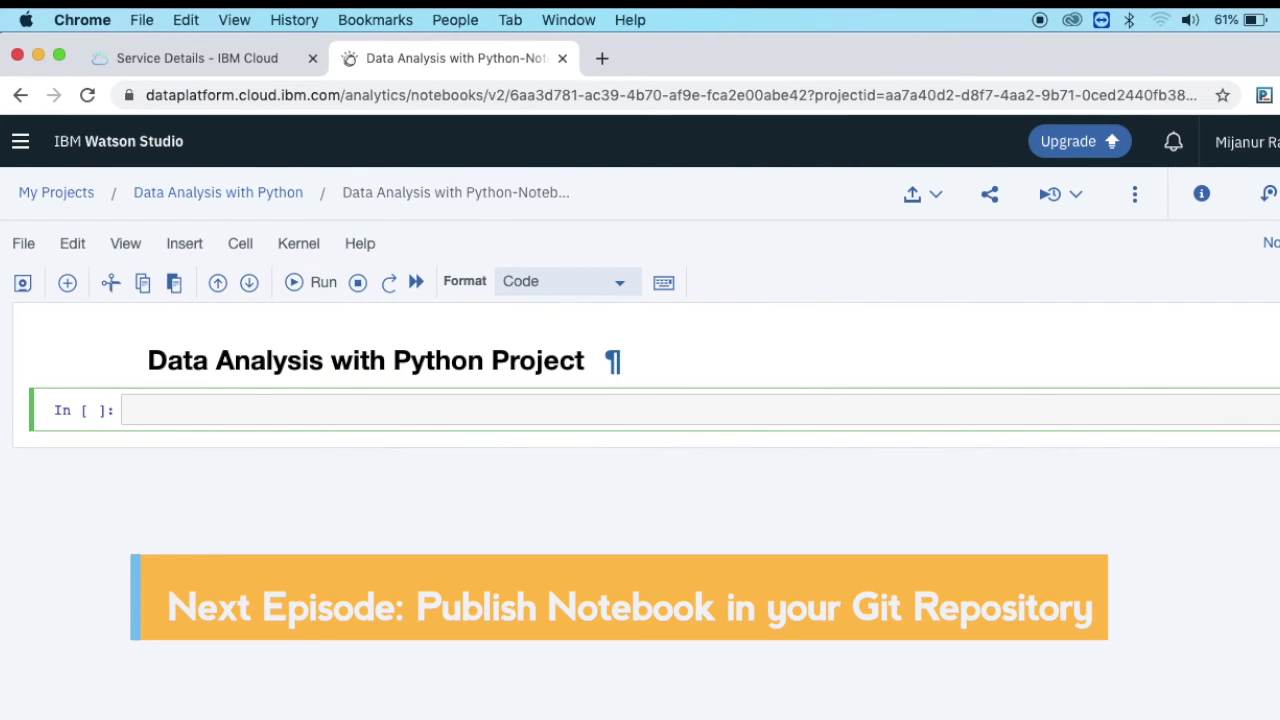
Step: Enter print("Data Analysis") in the empty code cell below the heading and run it
text(print(")
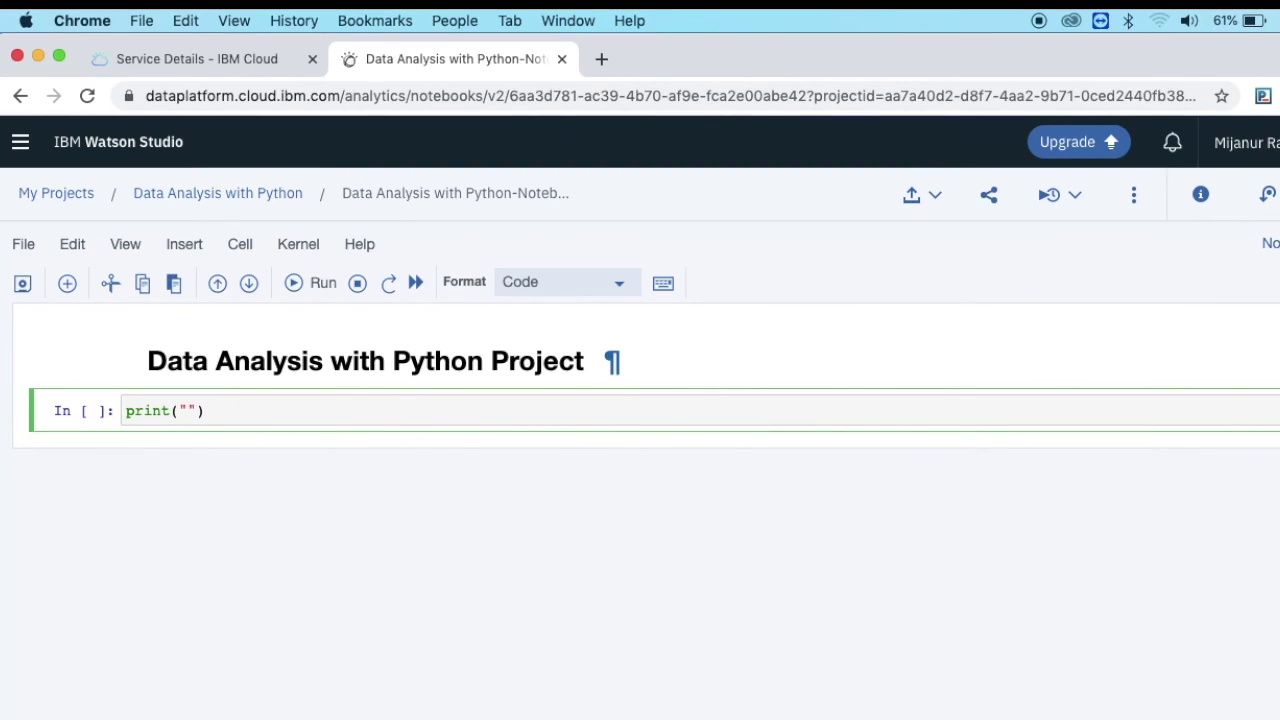
text(Data)
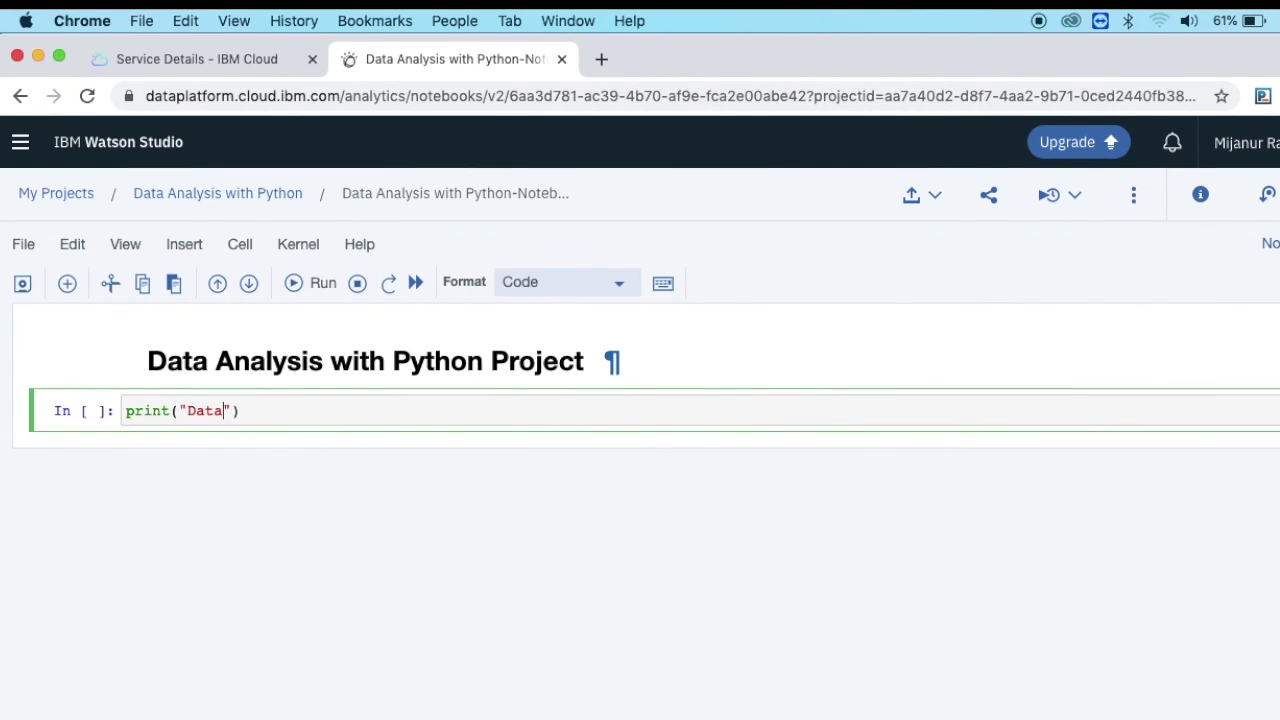
text( Anal)
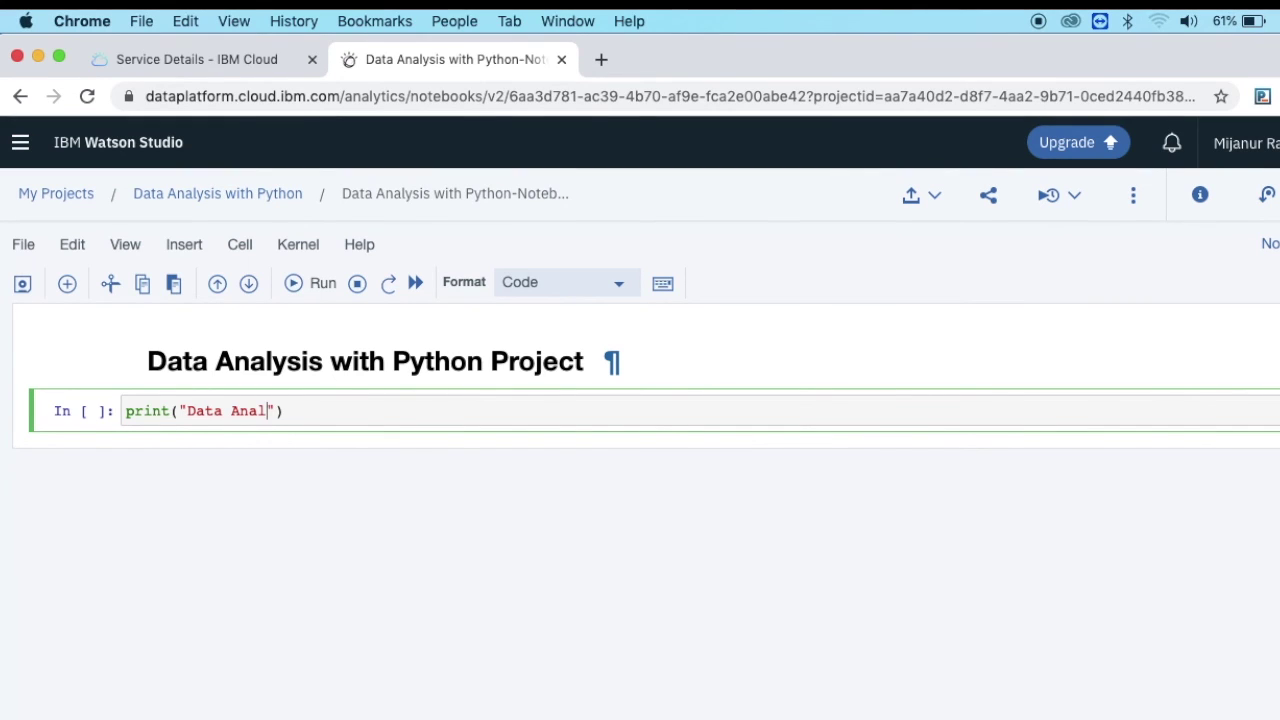
text(ysis)
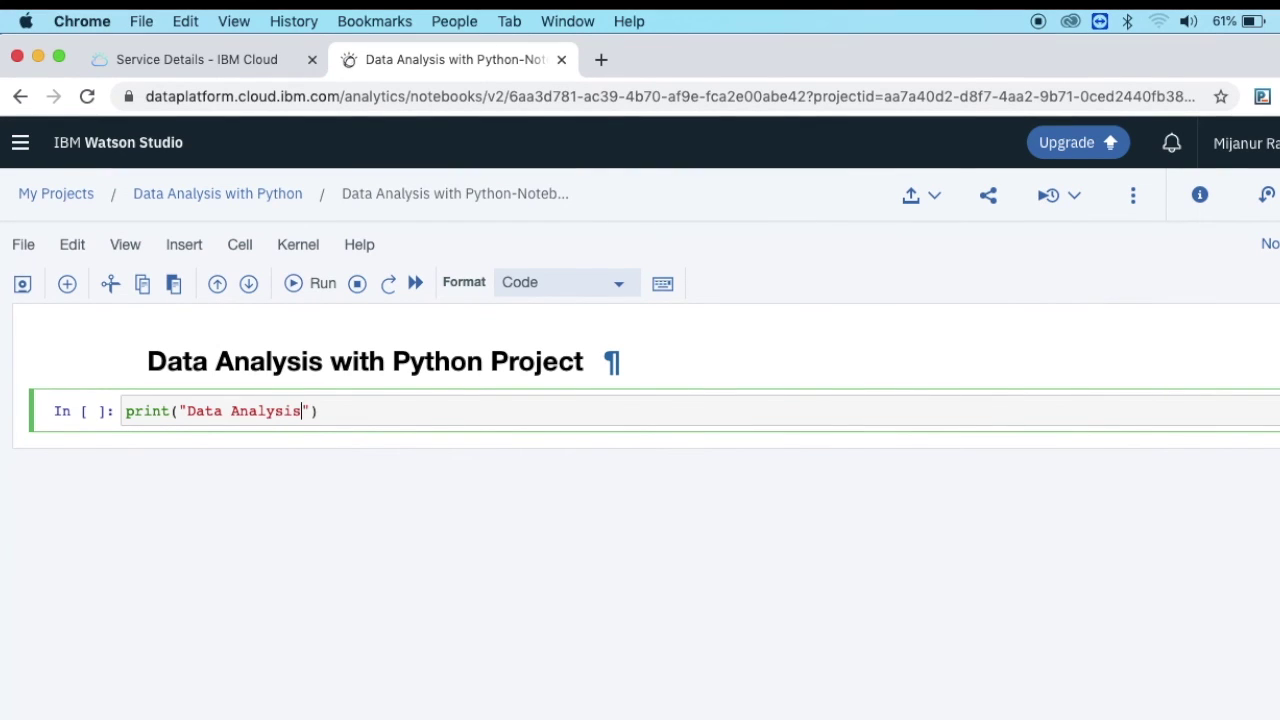
key(shift+Return)
Step: Enter print("Next Episode: Jupyter Notebook publish your own Git repository") in the next code cell and run it
text(print)
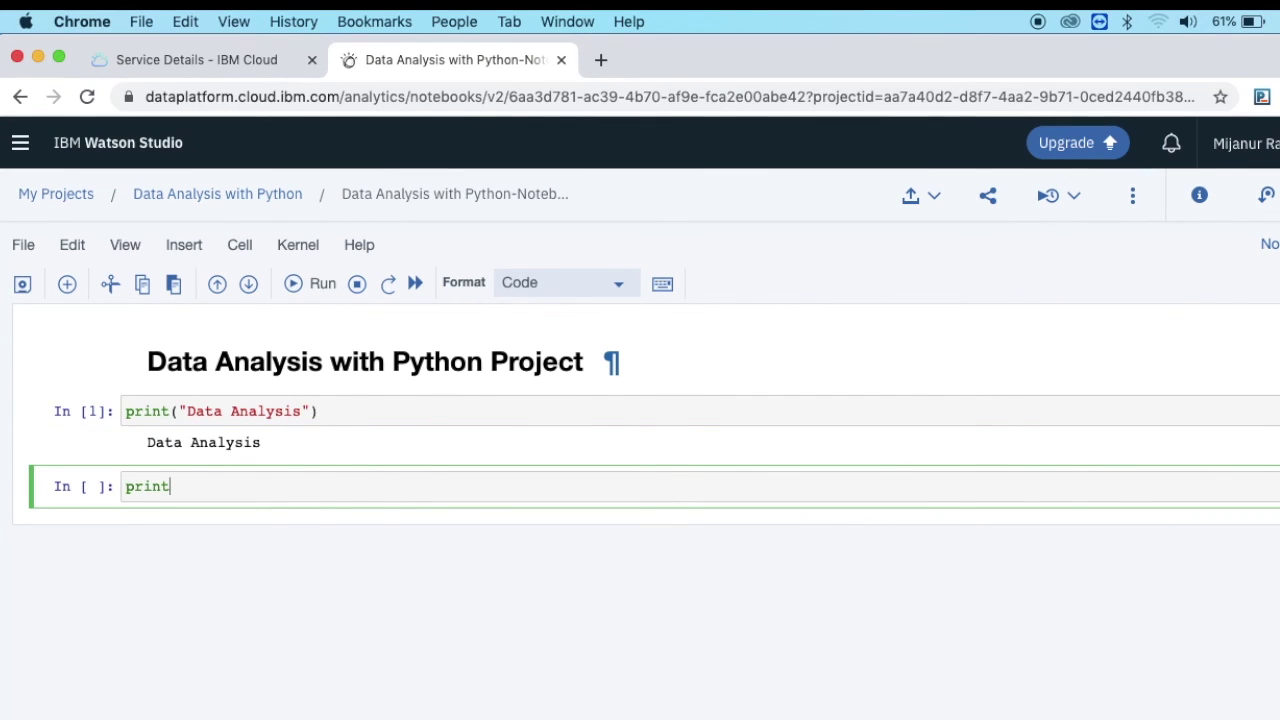
text(("Ne)
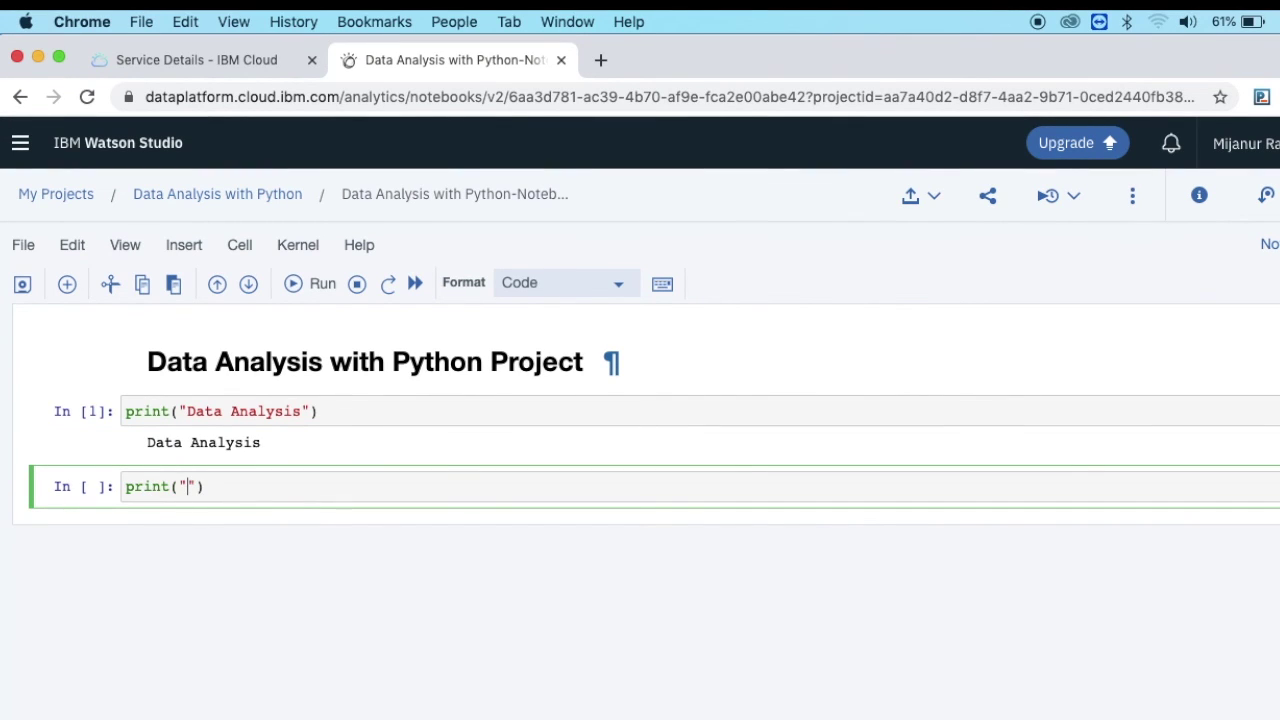
text(xt Ep)
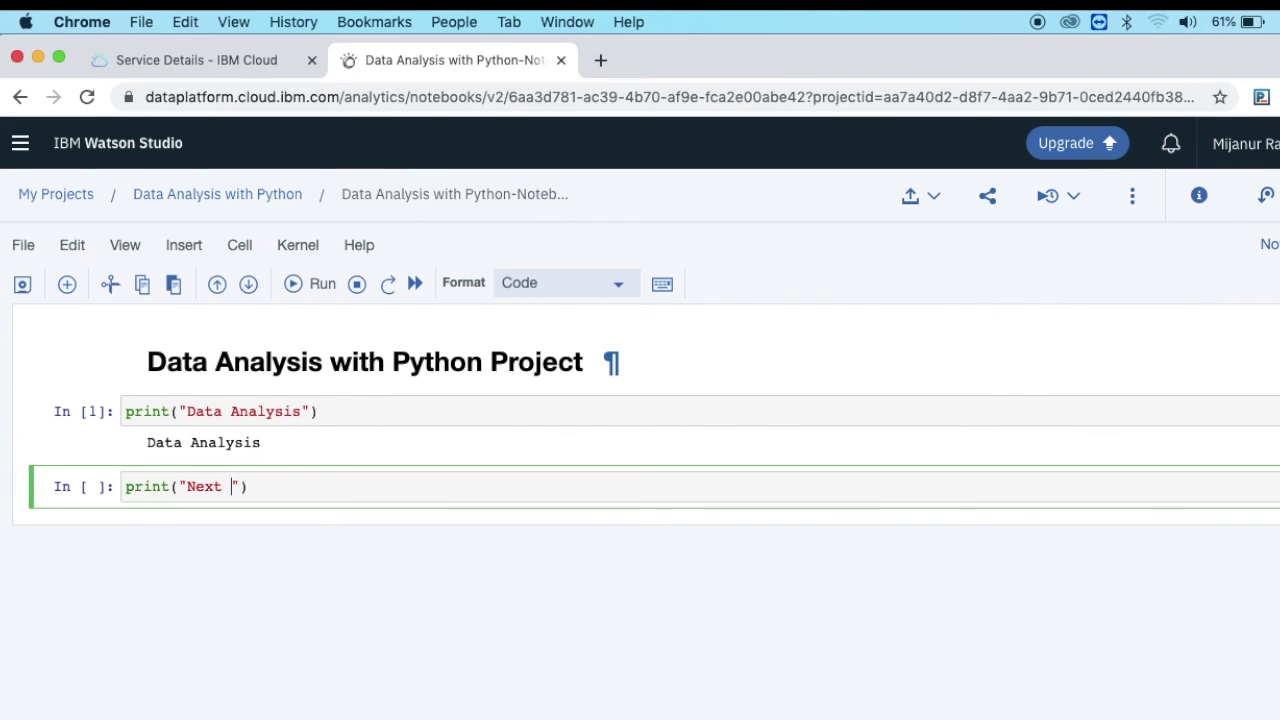
text(isode:)
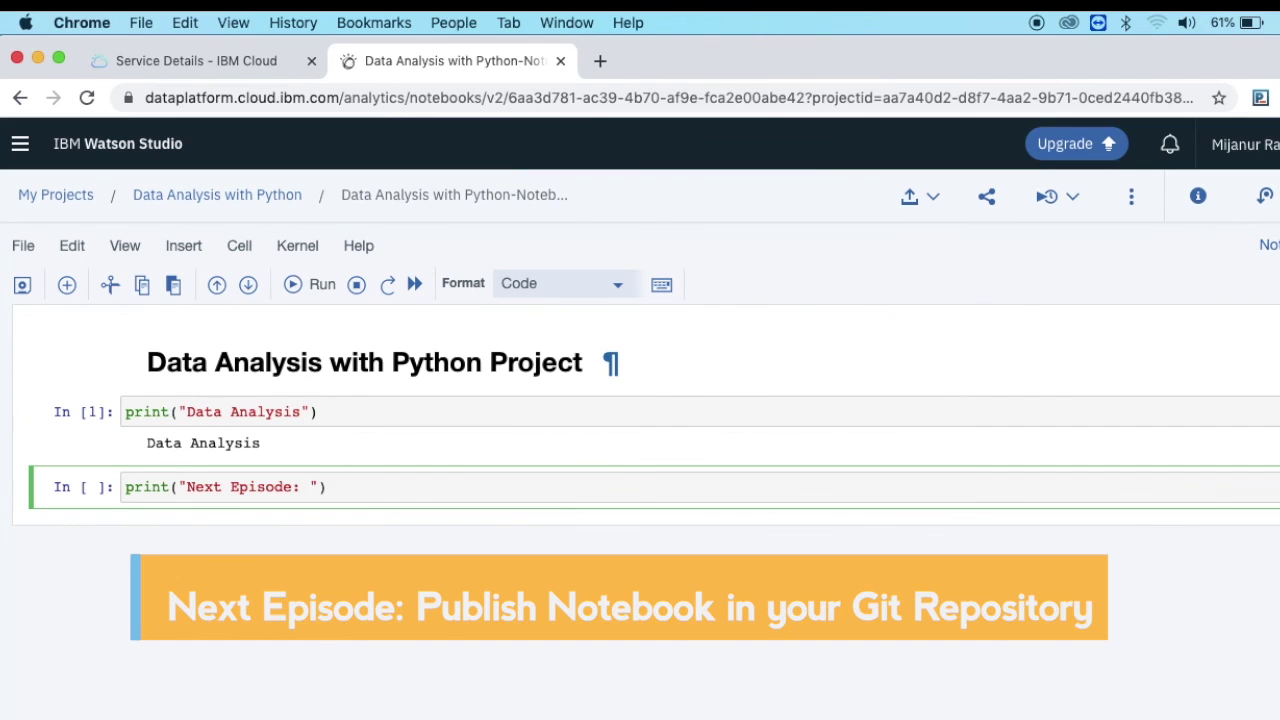
text( No)
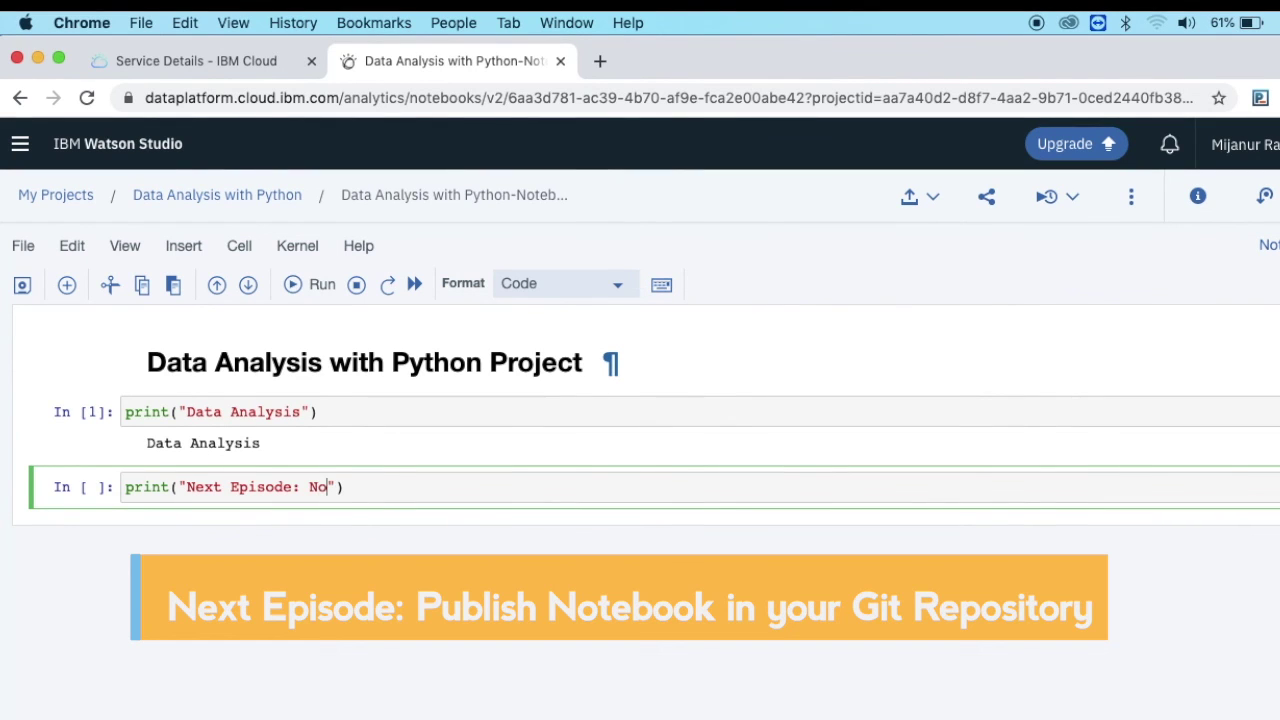
key(BackSpace)
key(BackSpace)
text(Jup)
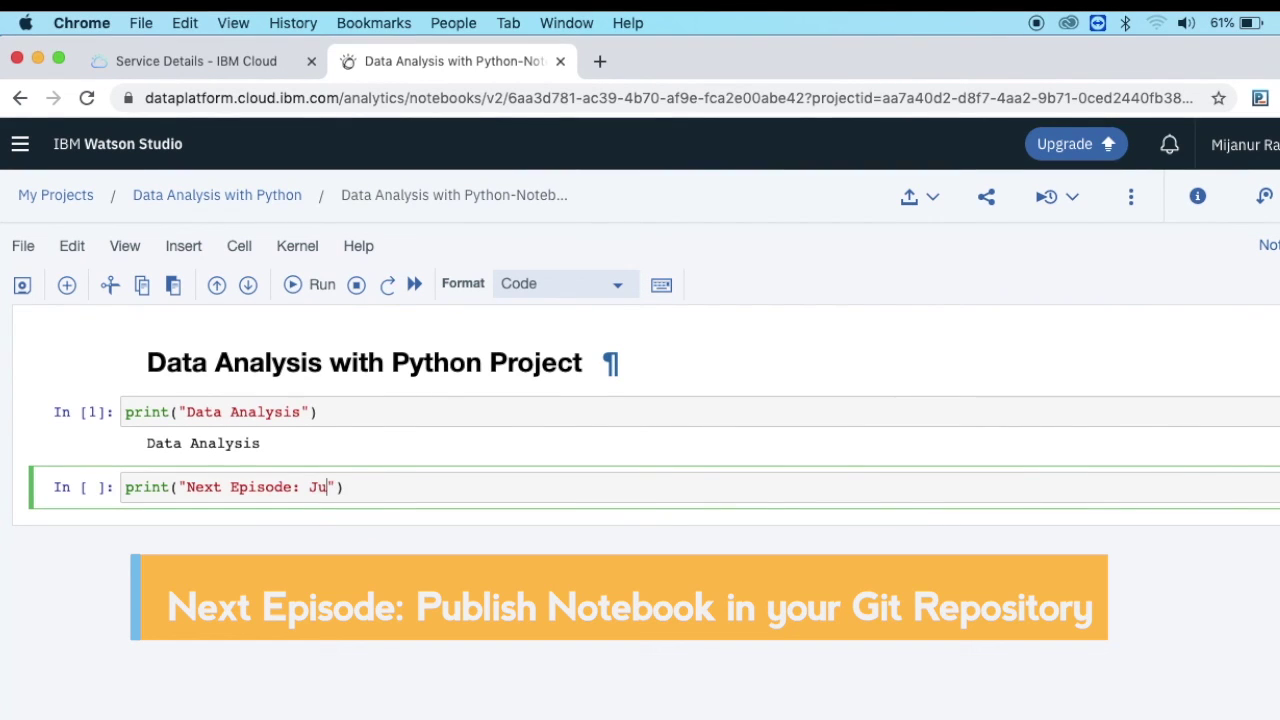
text(yter)
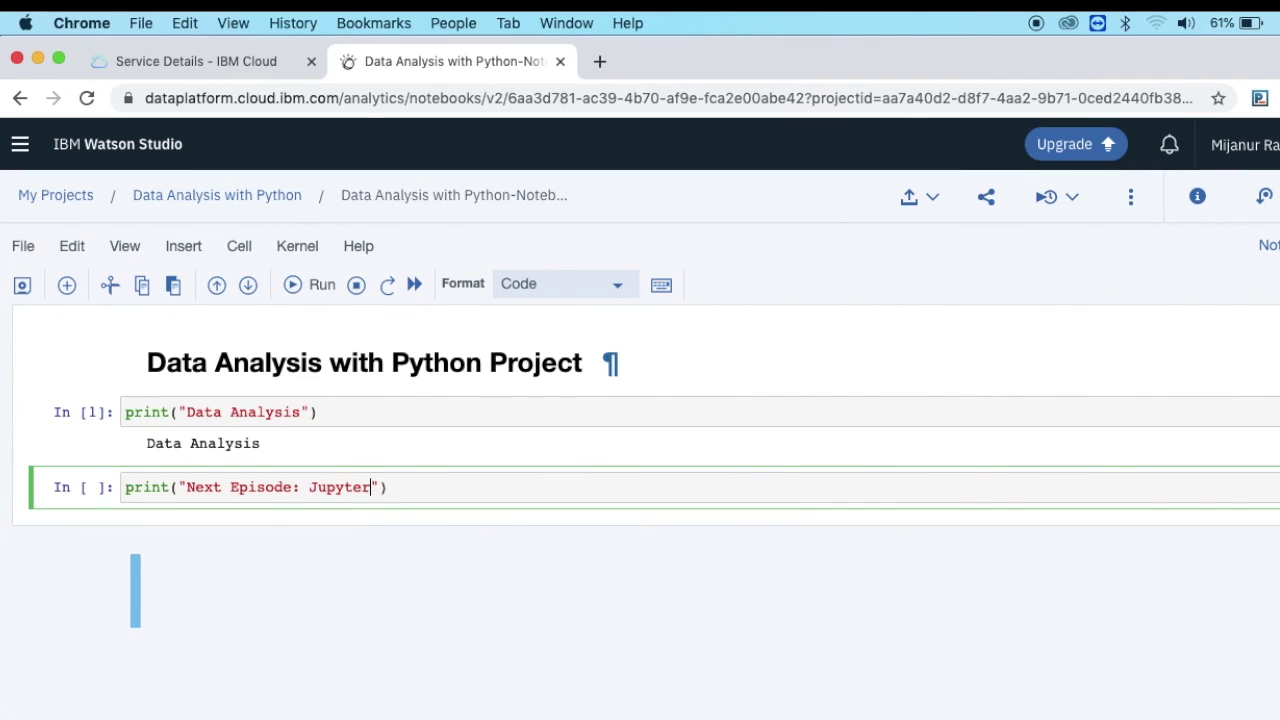
text( Noteb)
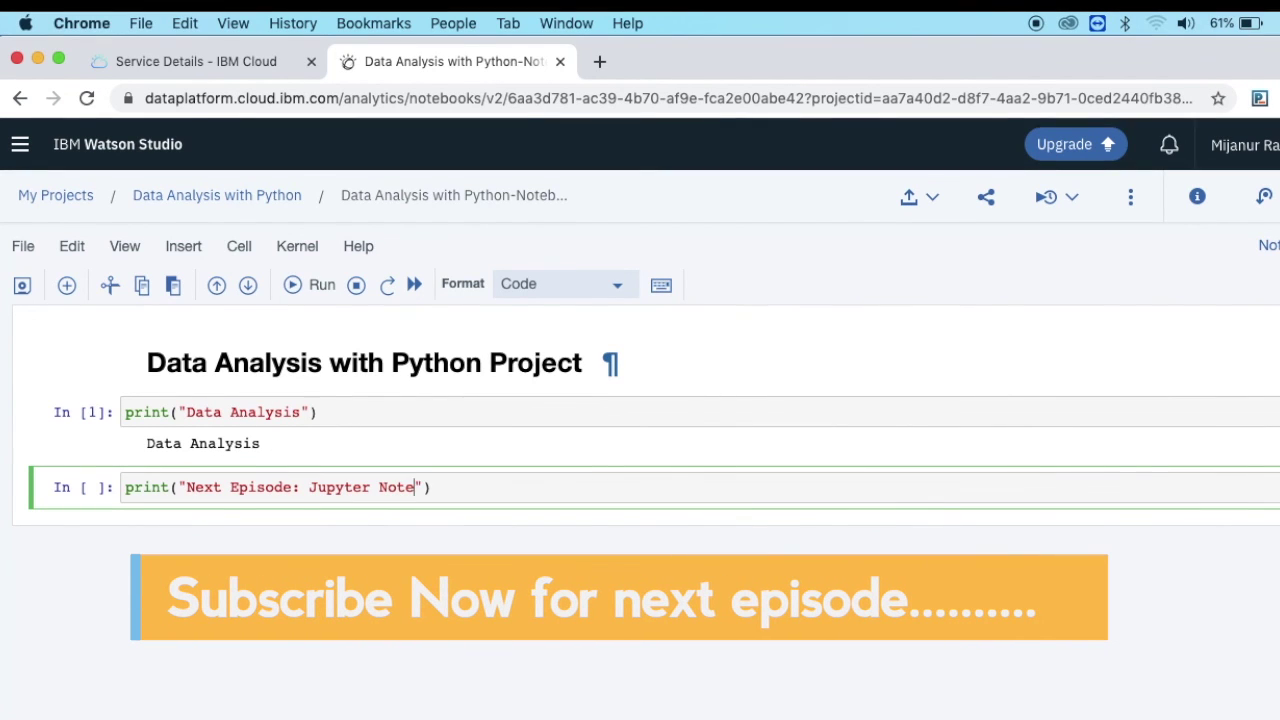
text(ook pub)
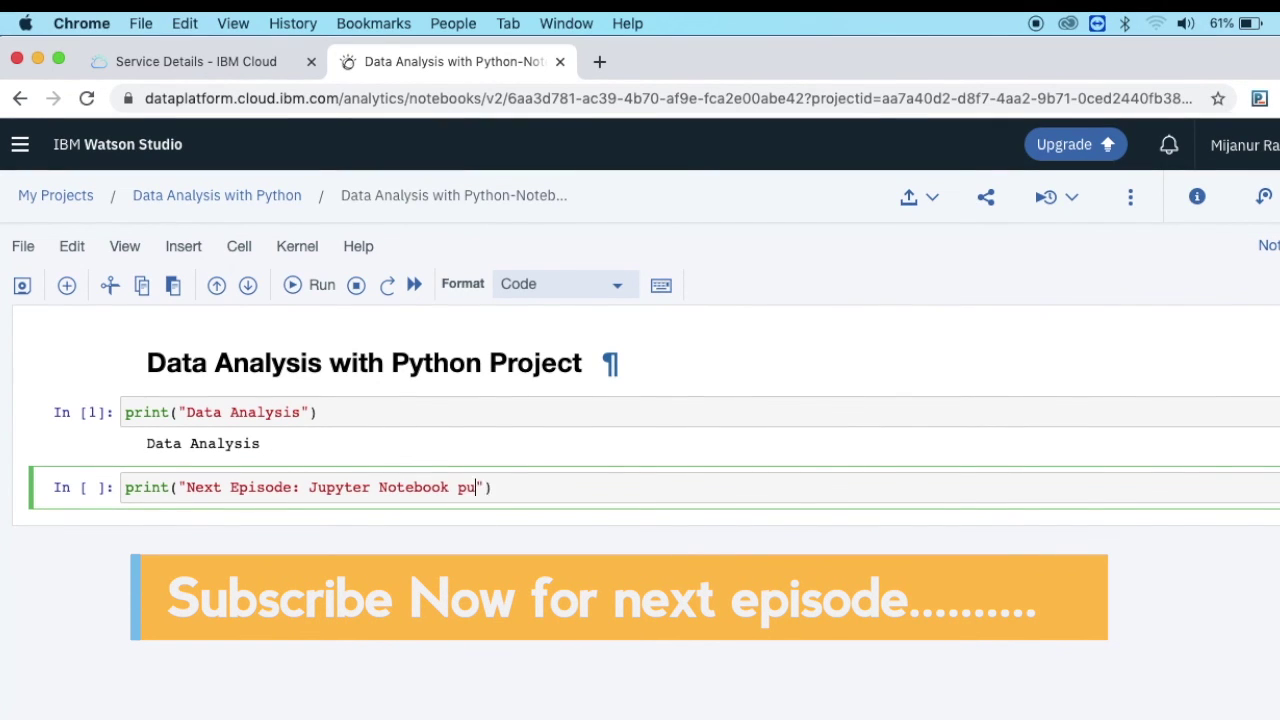
text(lish )
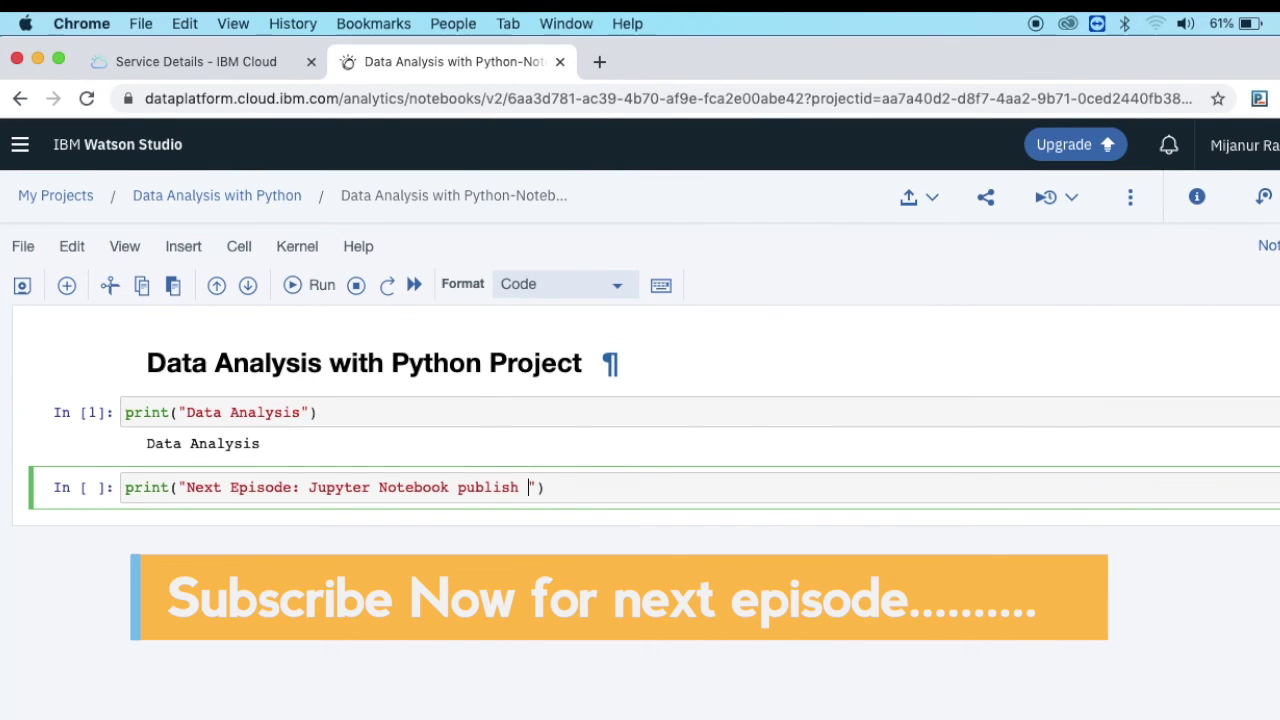
text(your )
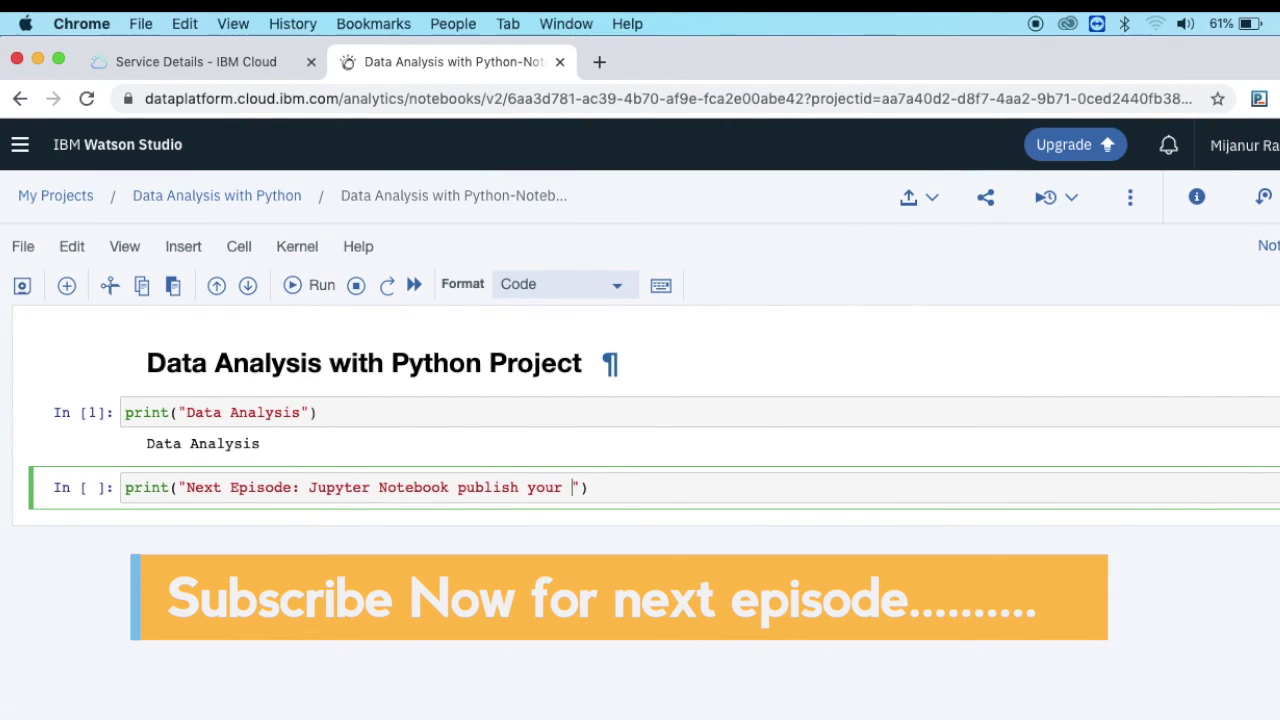
text(own )
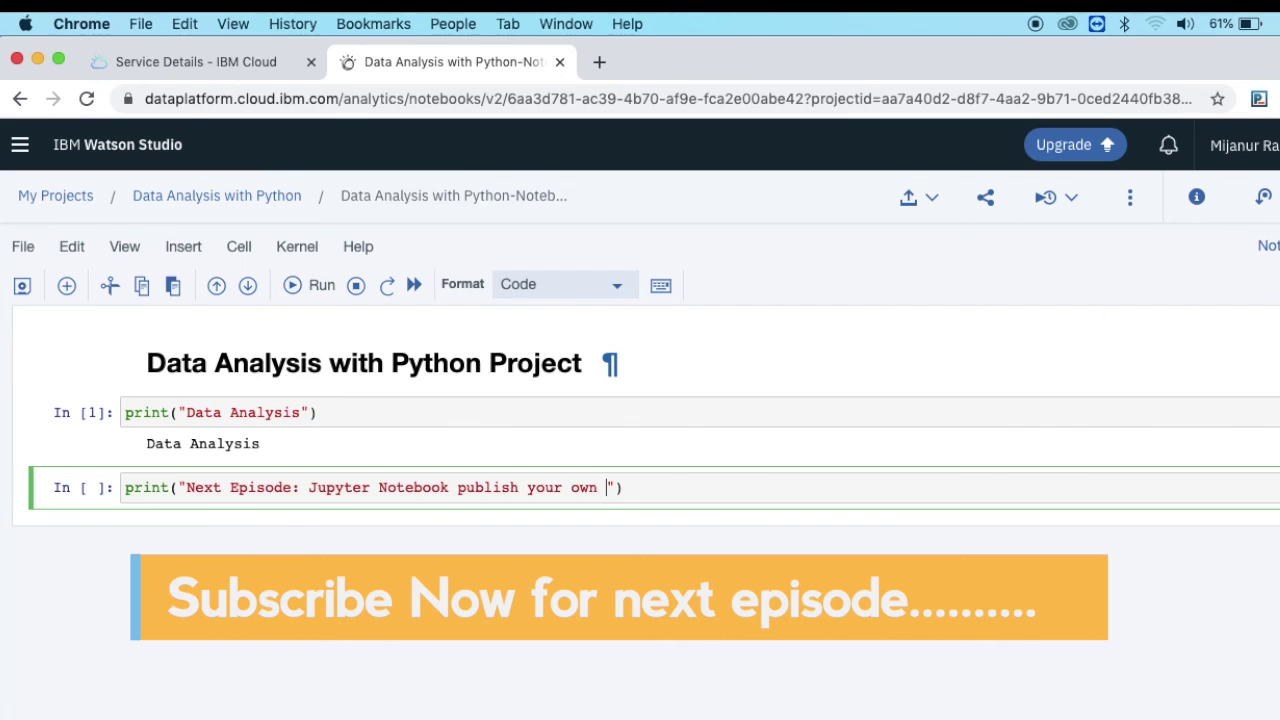
text(Git r)
text(epositor)
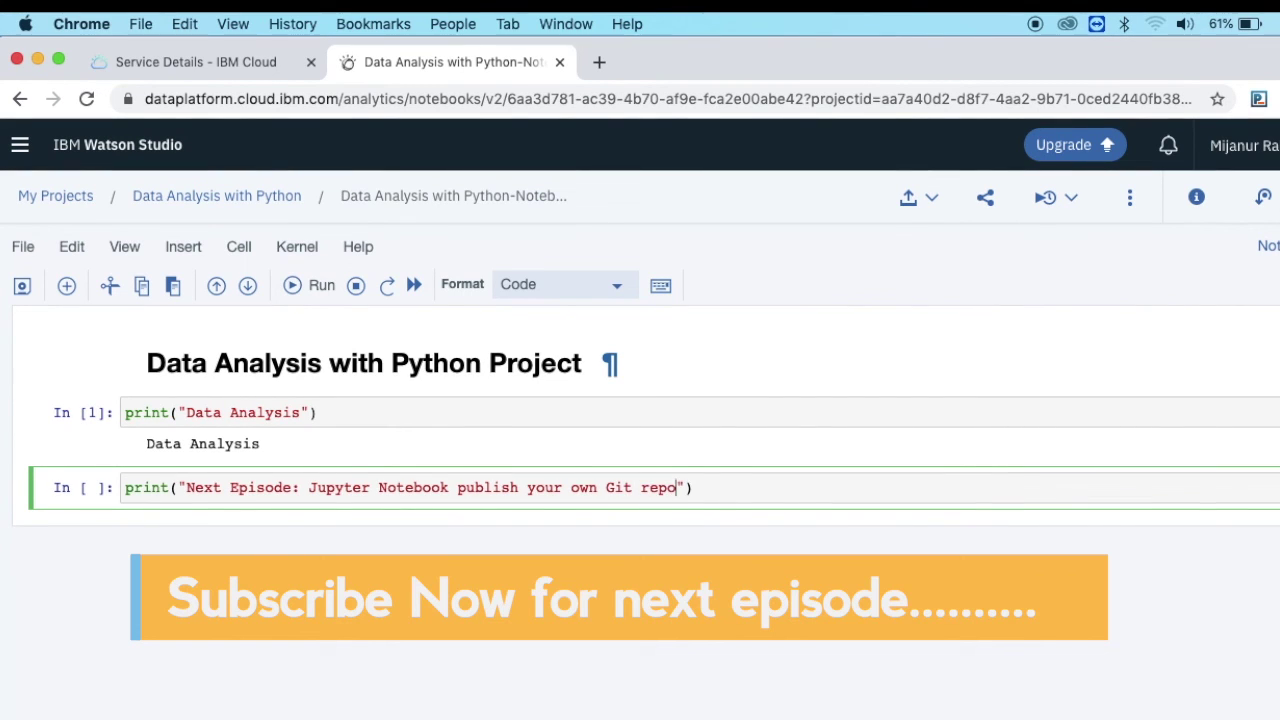
text(y)
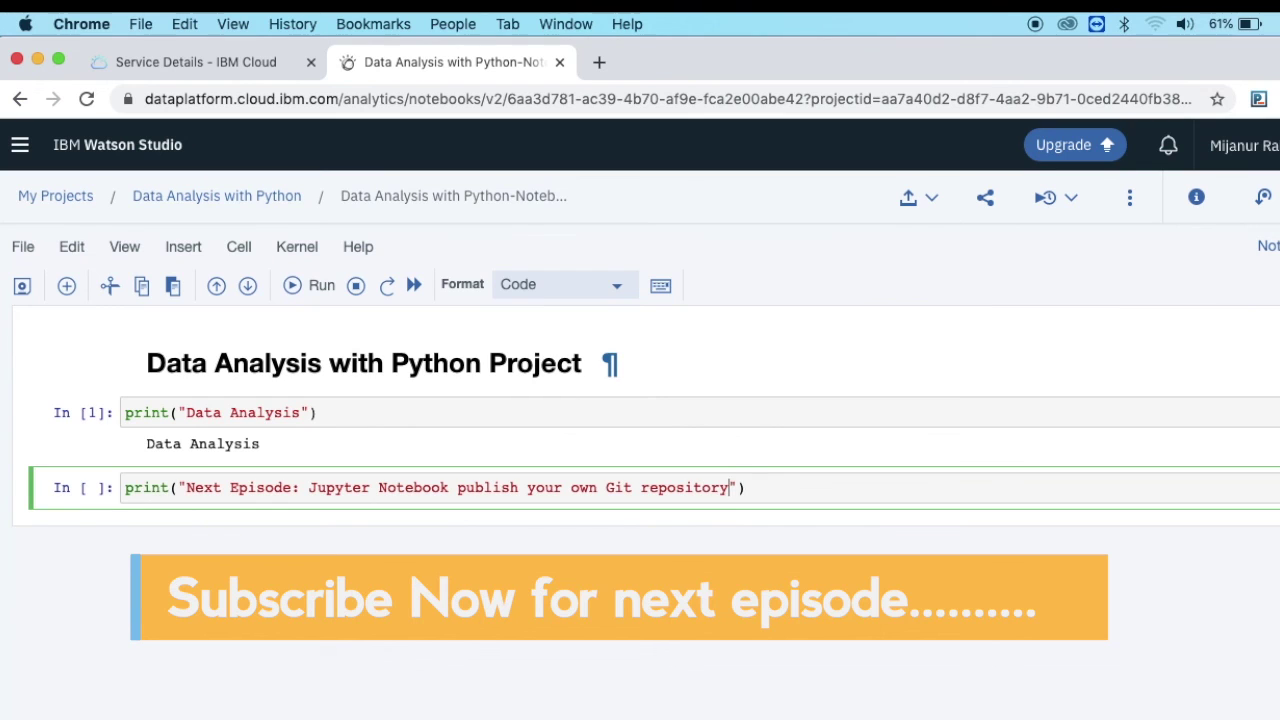
key(shift+Return)
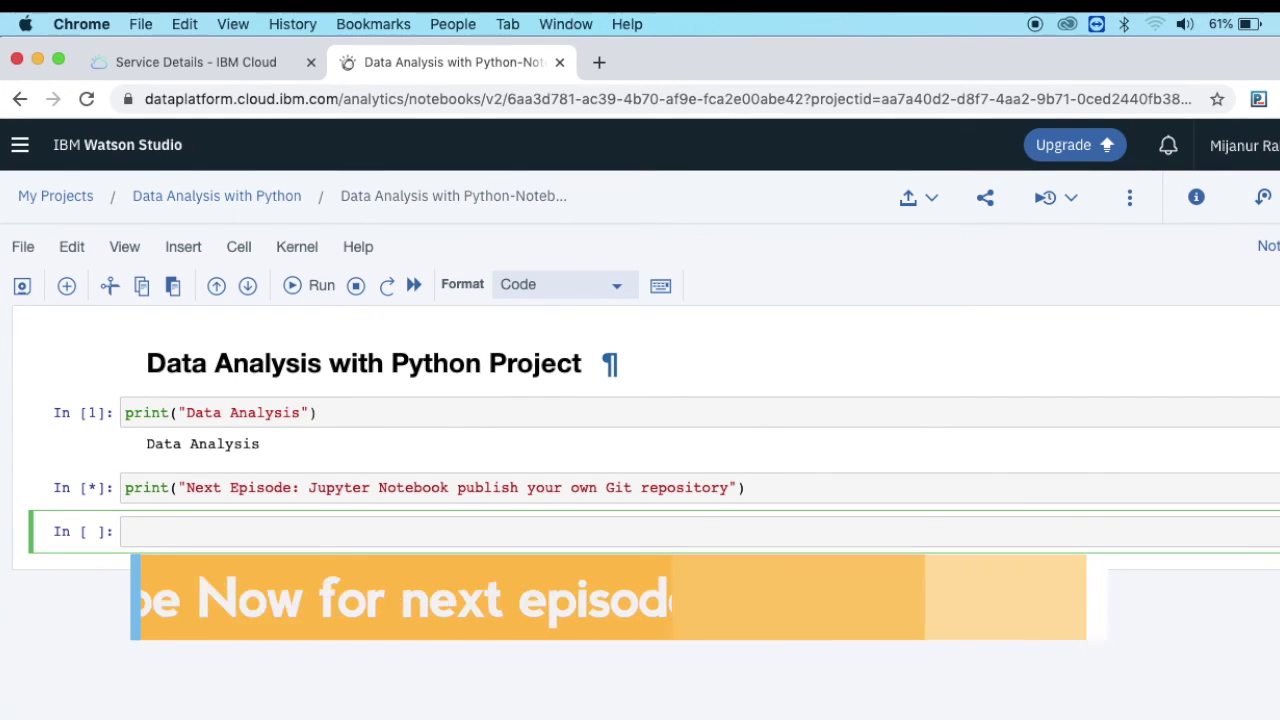